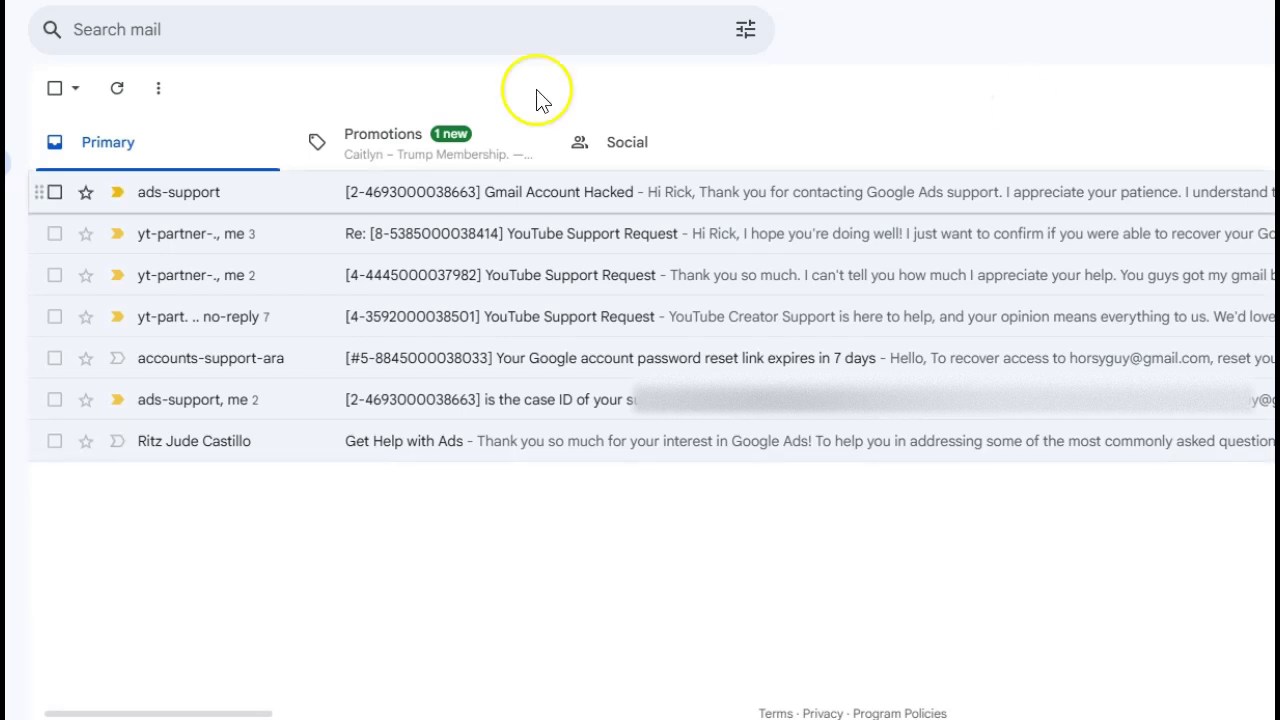
- Open the Google Ads support reply about the hacked Gmail account and read through it
click(389, 196)
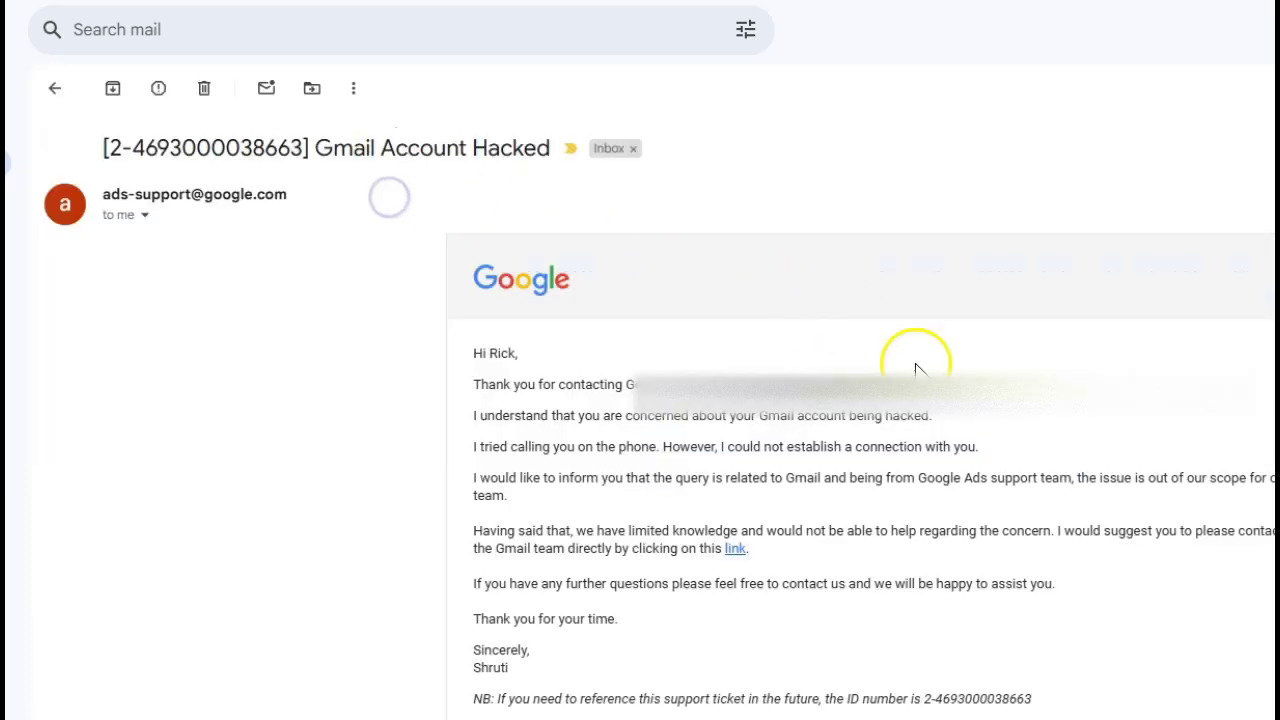
scroll(1010, 430, down, 3)
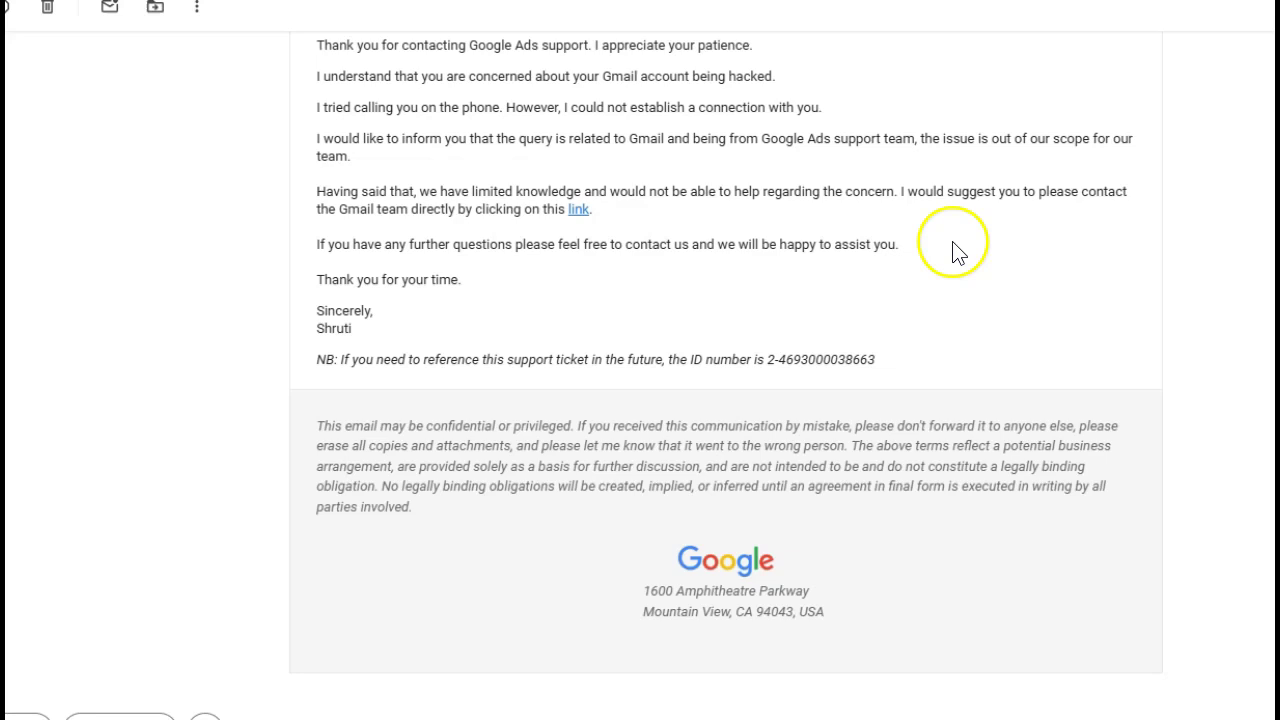
scroll(951, 251, up, 3)
scroll(700, 286, down, 1)
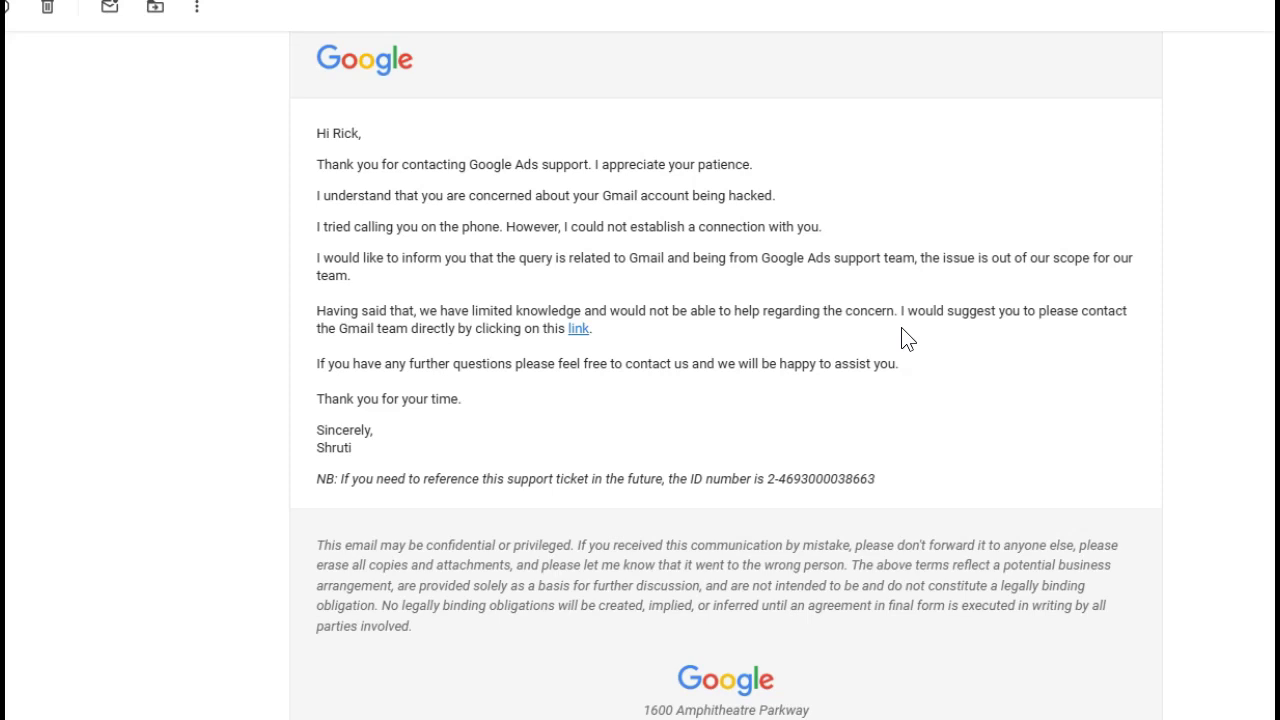
- Follow the email's link to Gmail Help and scroll its popular articles and help topics
click(578, 330)
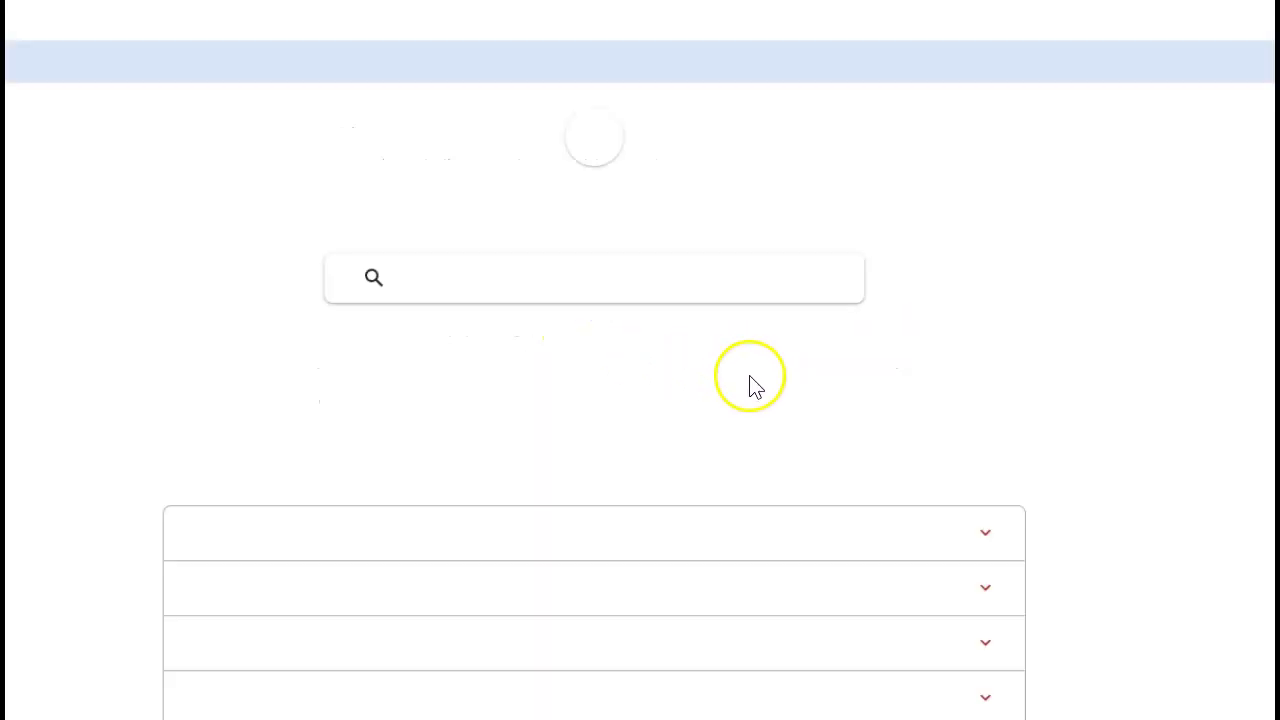
scroll(980, 358, down, 5)
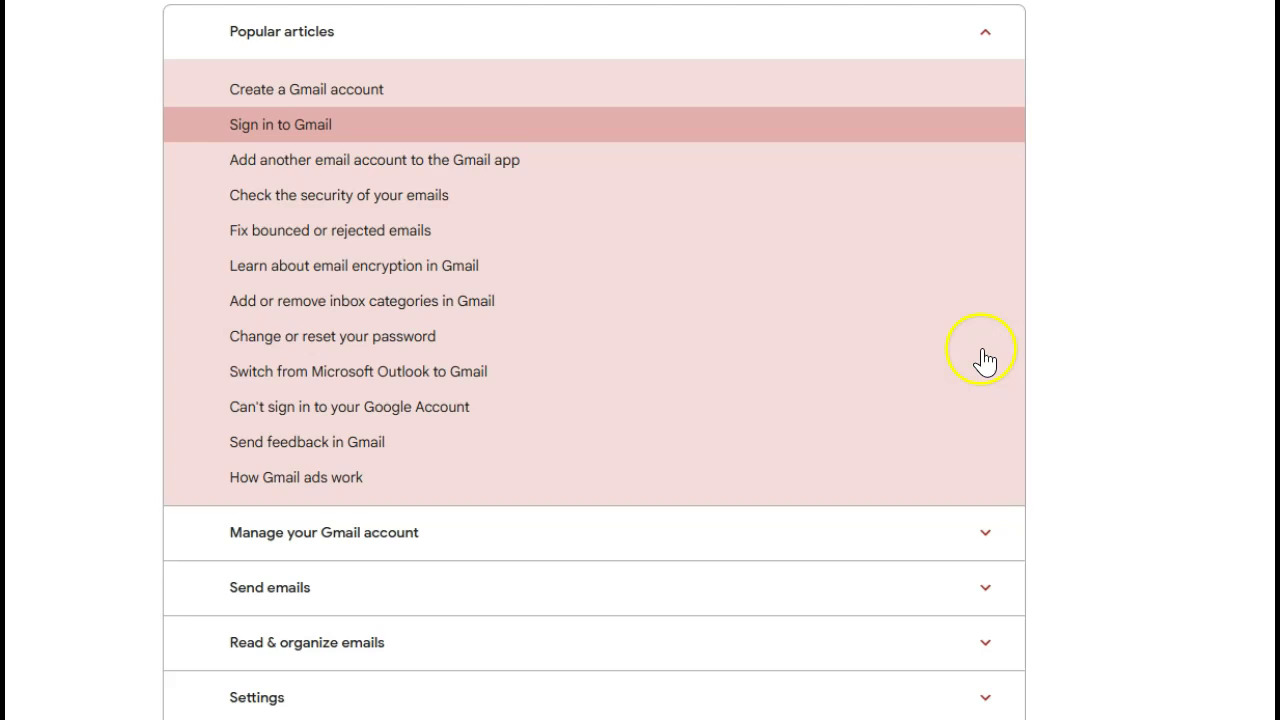
scroll(985, 360, down, 7)
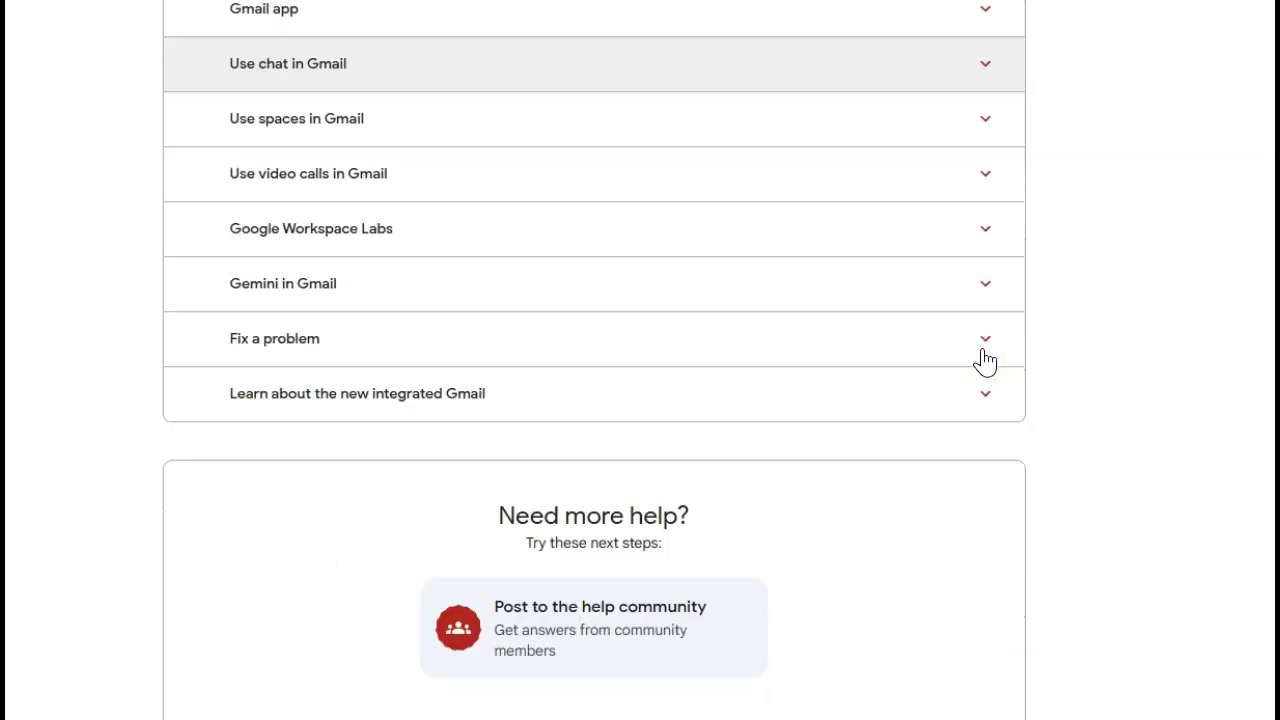
scroll(987, 362, up, 10)
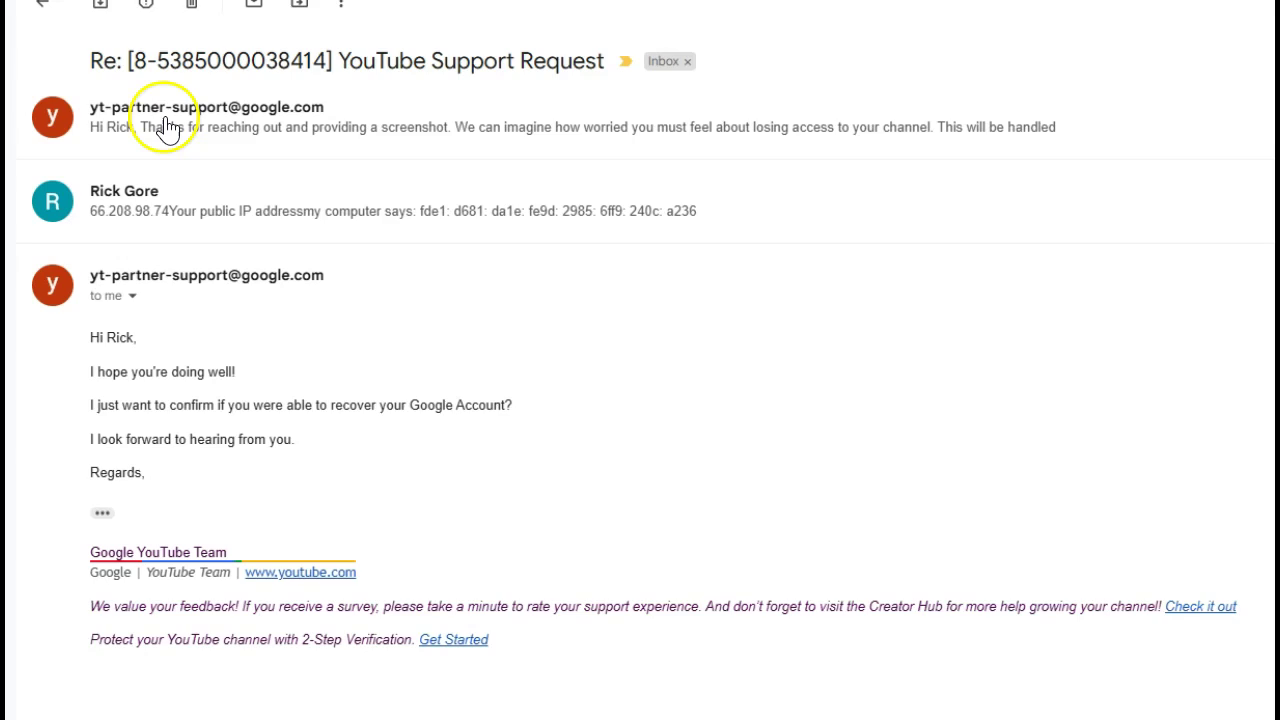
- Bring up the Gmail Trash folder listing deleted Google security and YouTube notices
mouse_move(160, 117)
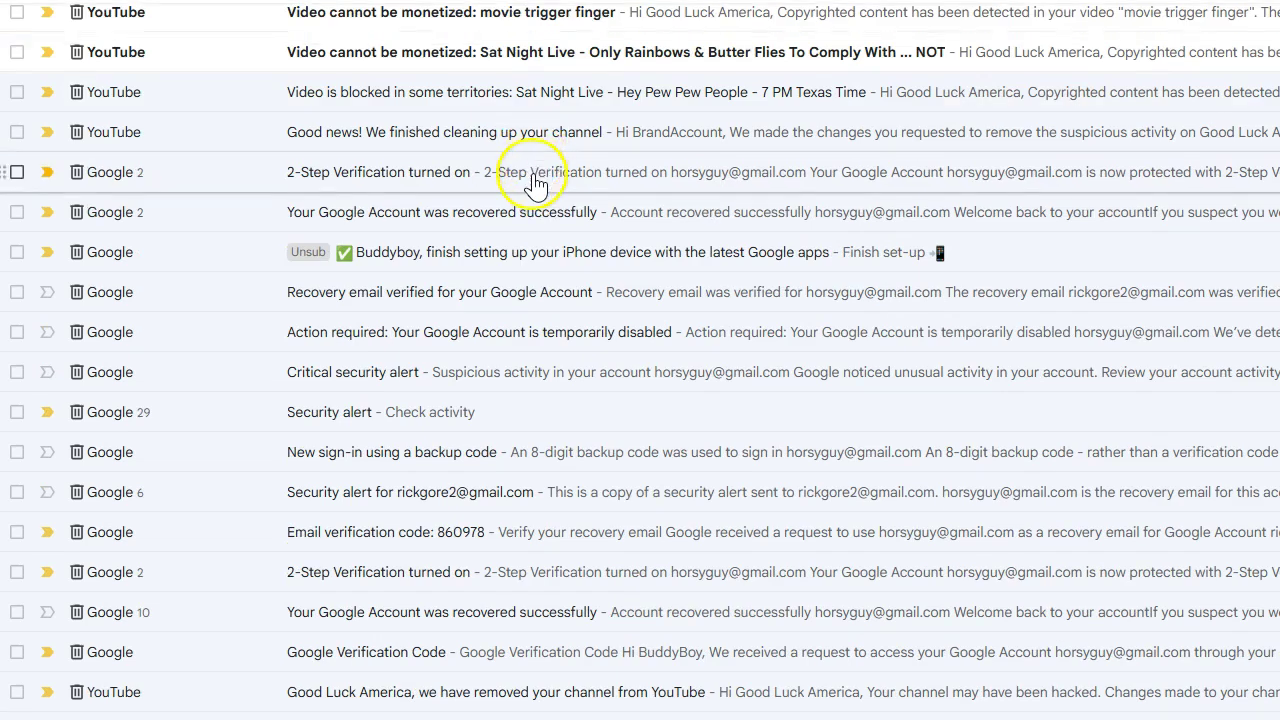
- Scan the trashed security and recovery alerts, then open the 'Recovery email verified' message
scroll(585, 235, down, 1)
scroll(586, 260, down, 1)
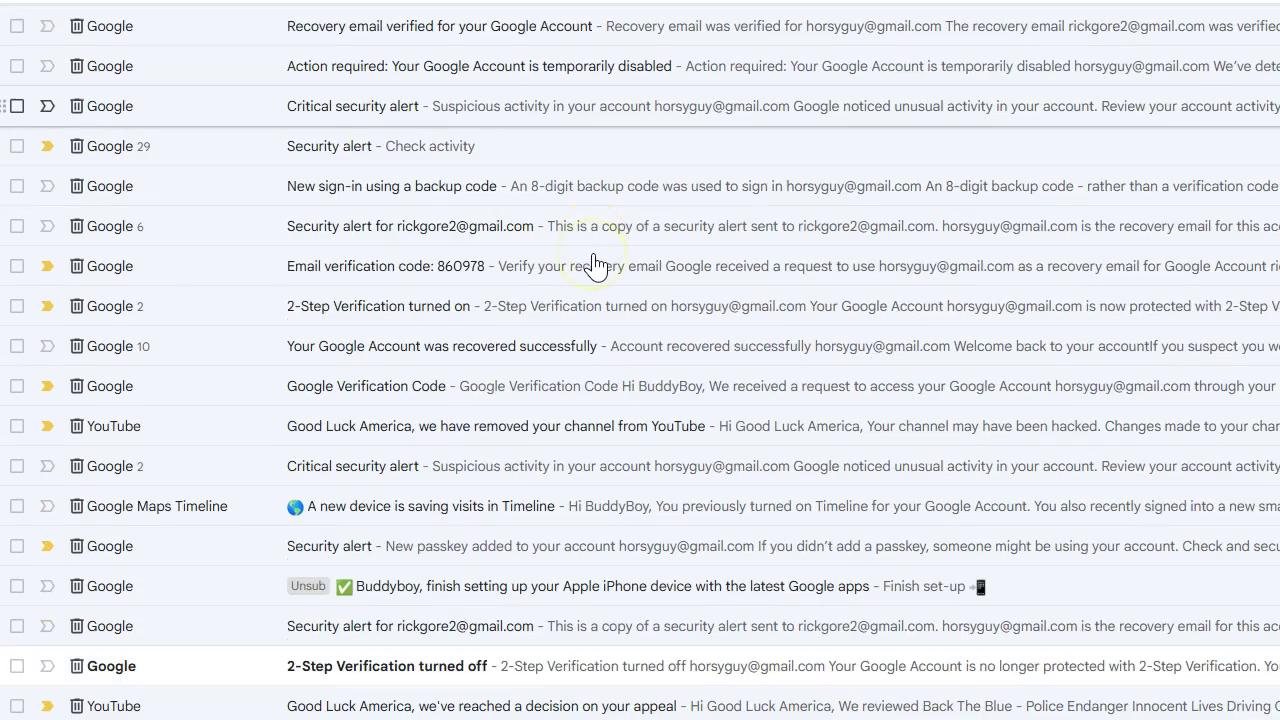
scroll(590, 255, down, 1)
scroll(700, 350, down, 1)
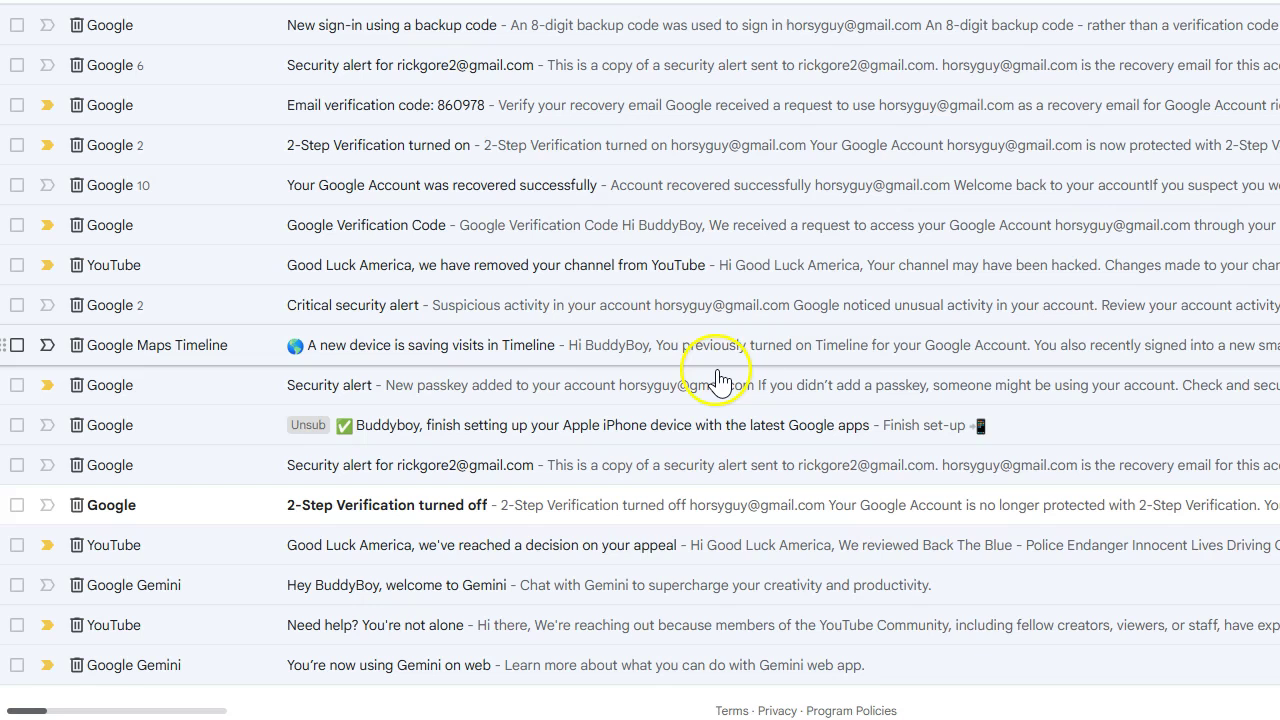
scroll(490, 490, up, 5)
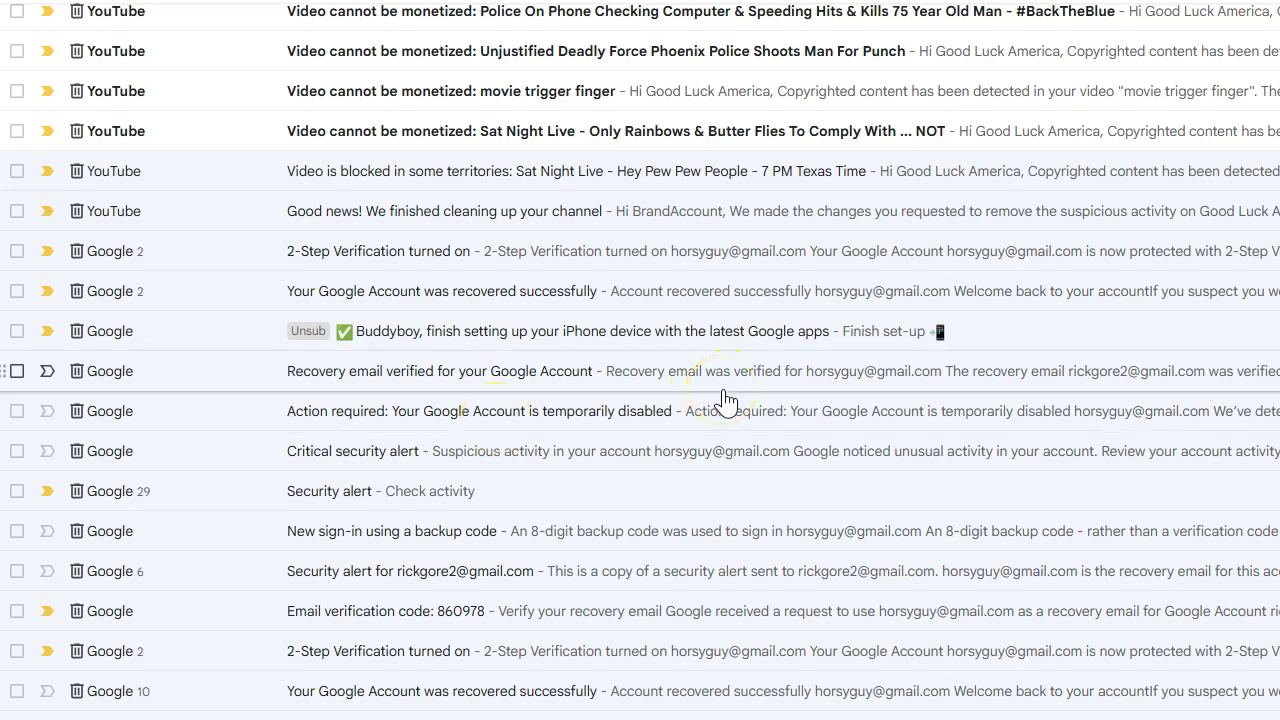
click(725, 396)
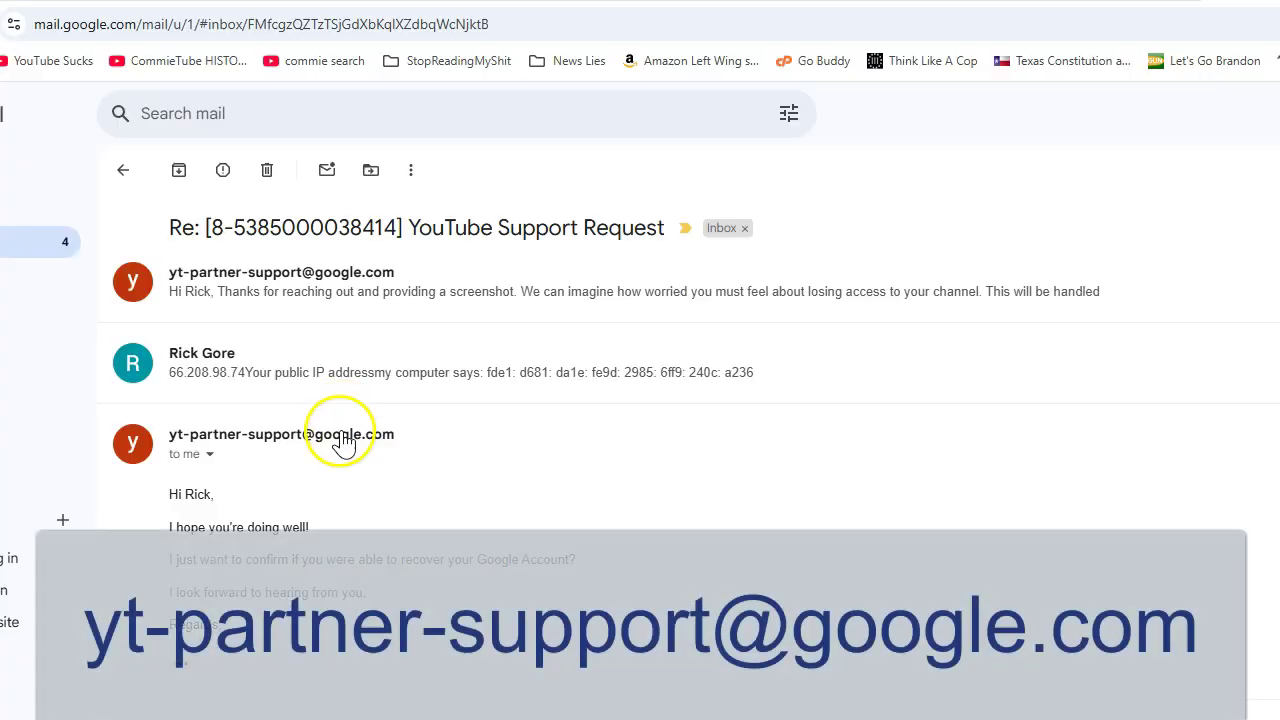
mouse_move(342, 445)
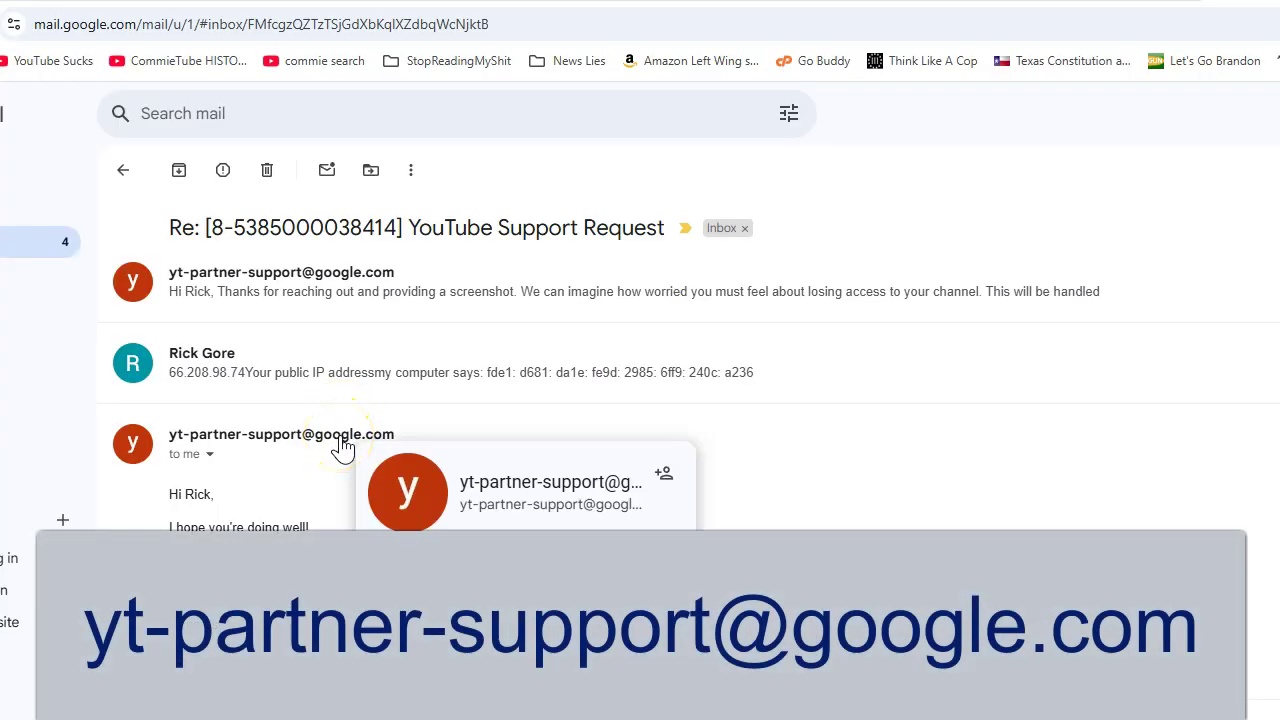
click(326, 448)
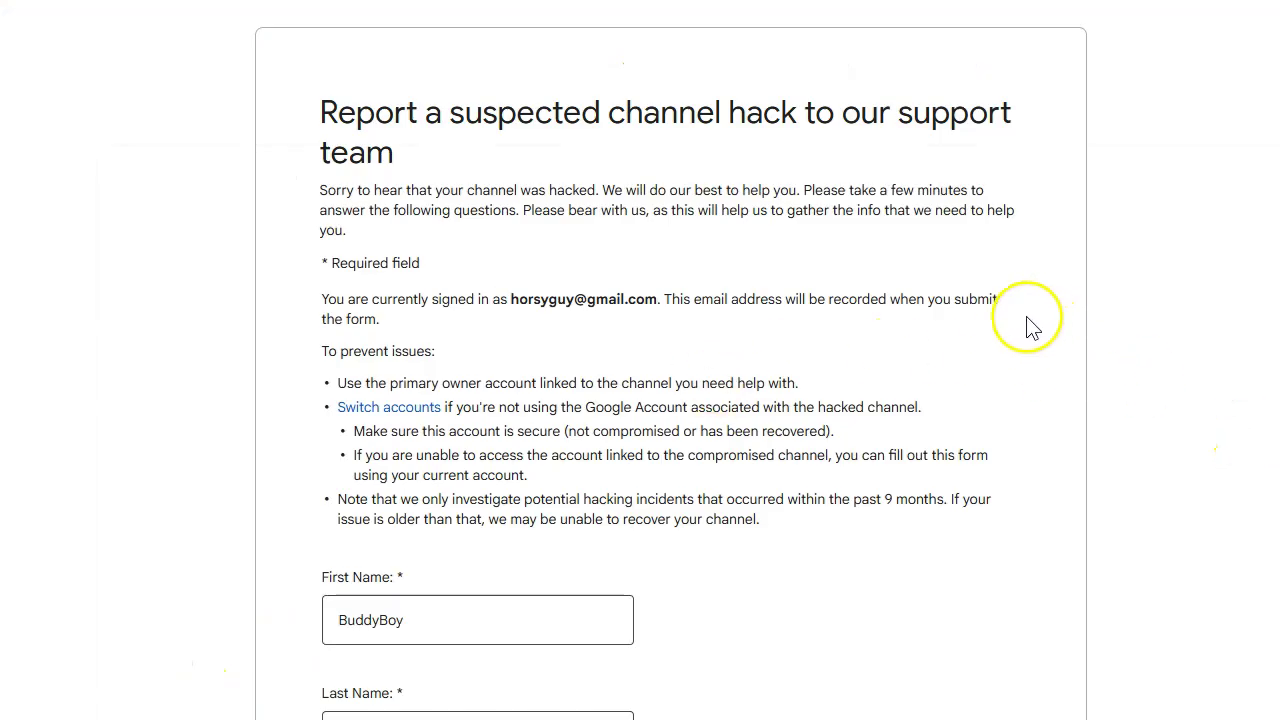
- Scroll through the 'Report a suspected channel hack' form at report_youtube_hijacking
scroll(1114, 323, down, 4)
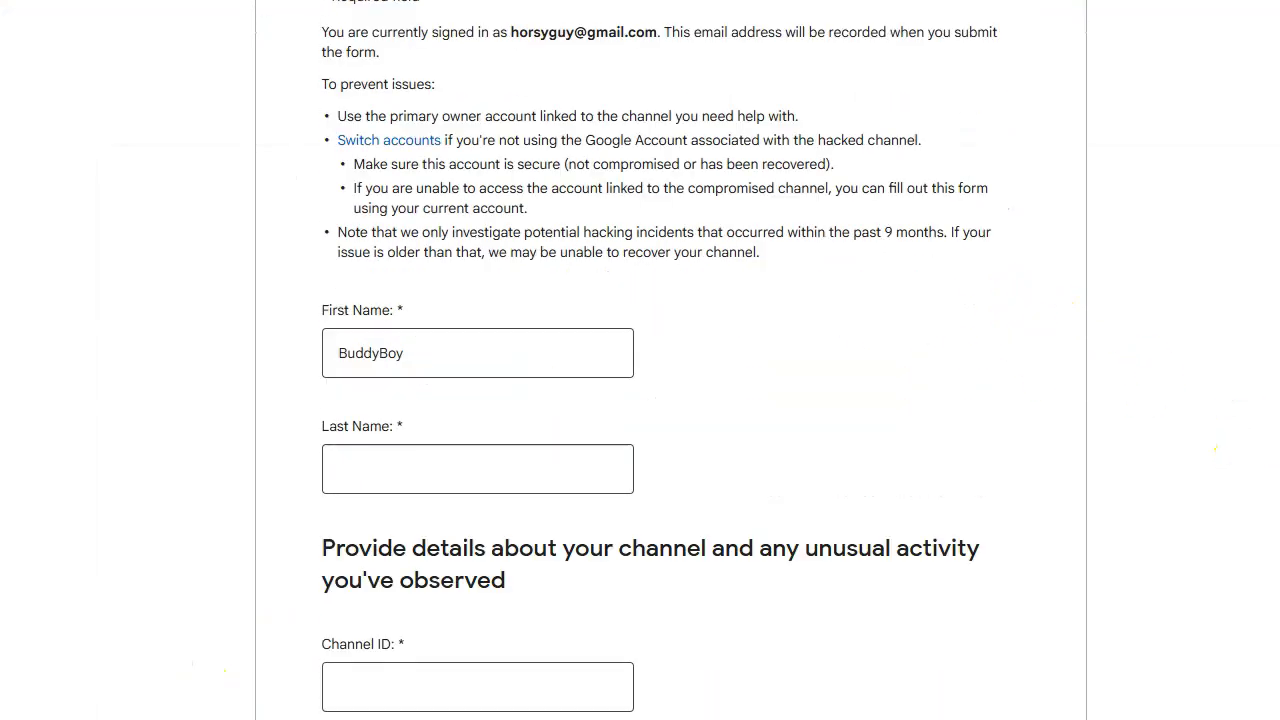
scroll(670, 360, down, 15)
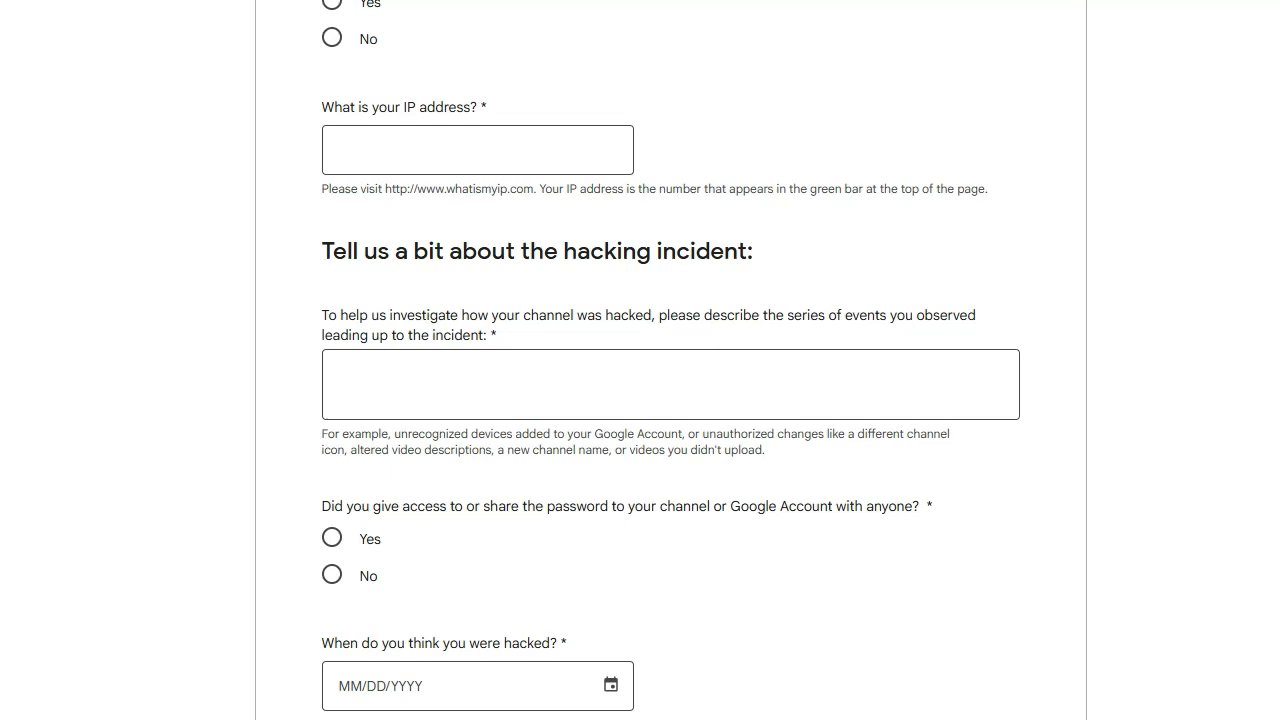
scroll(1186, 427, down, 5)
scroll(1186, 427, up, 20)
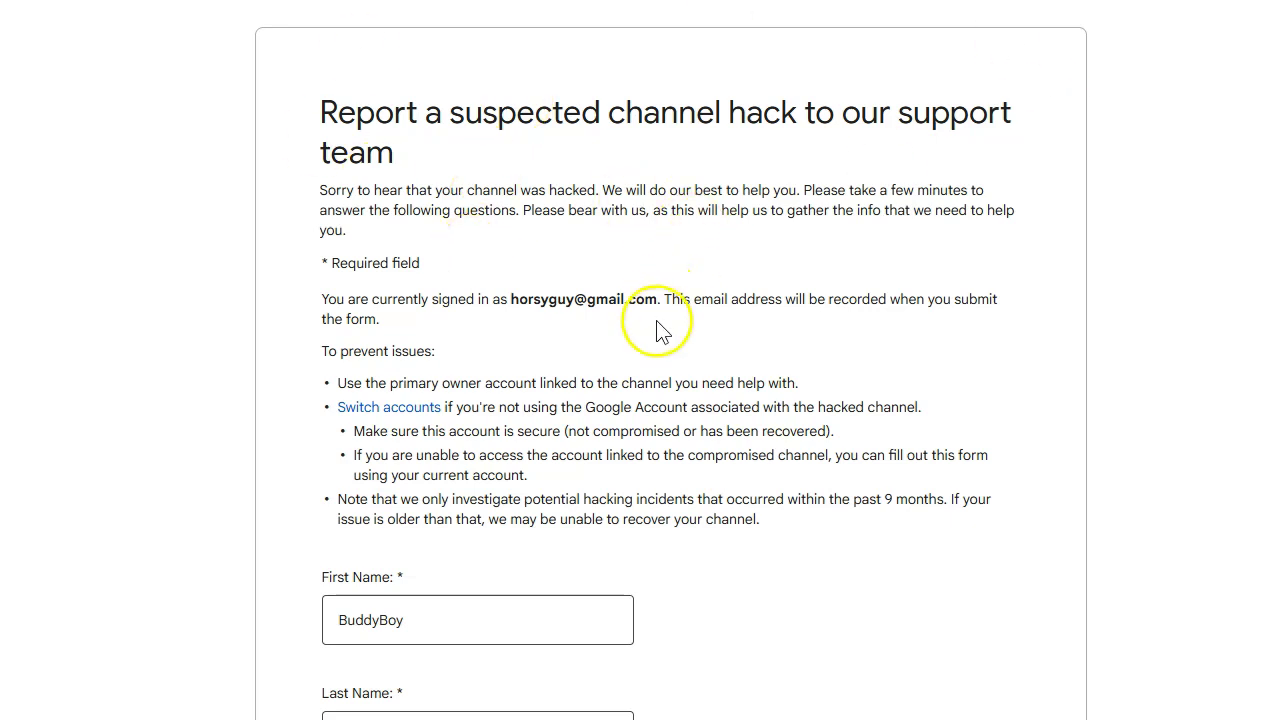
scroll(830, 305, down, 4)
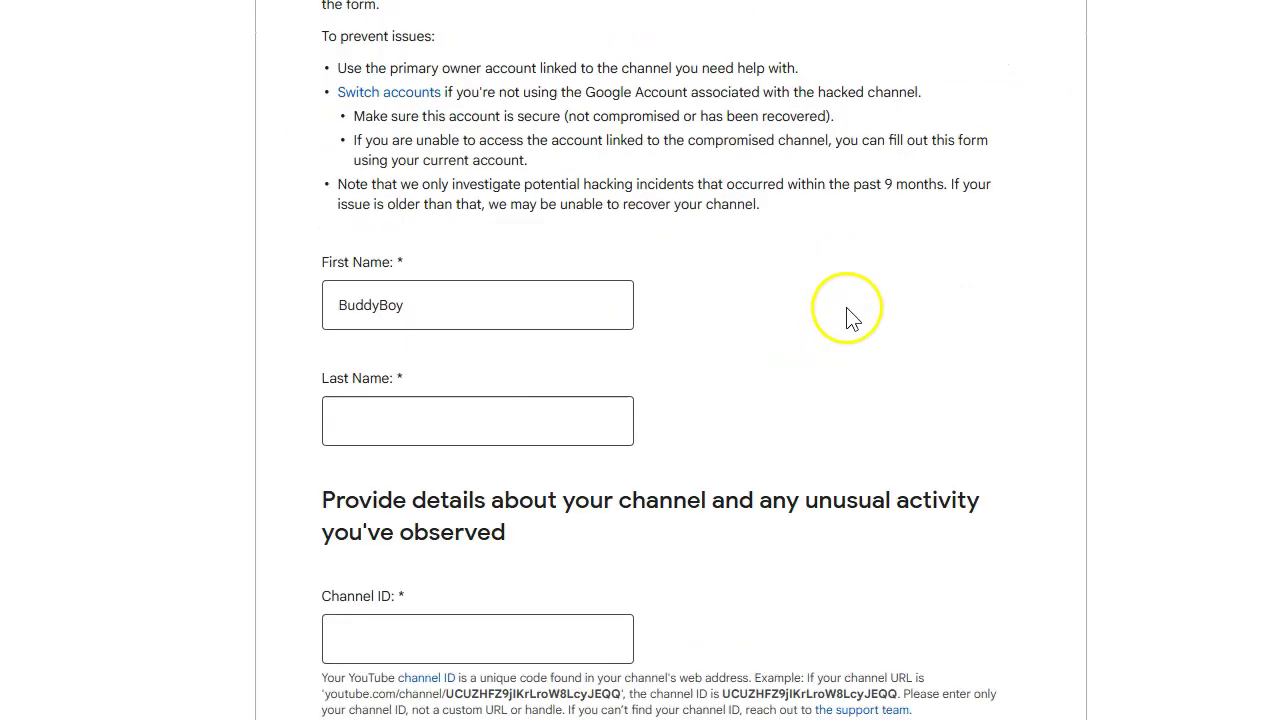
scroll(895, 349, up, 5)
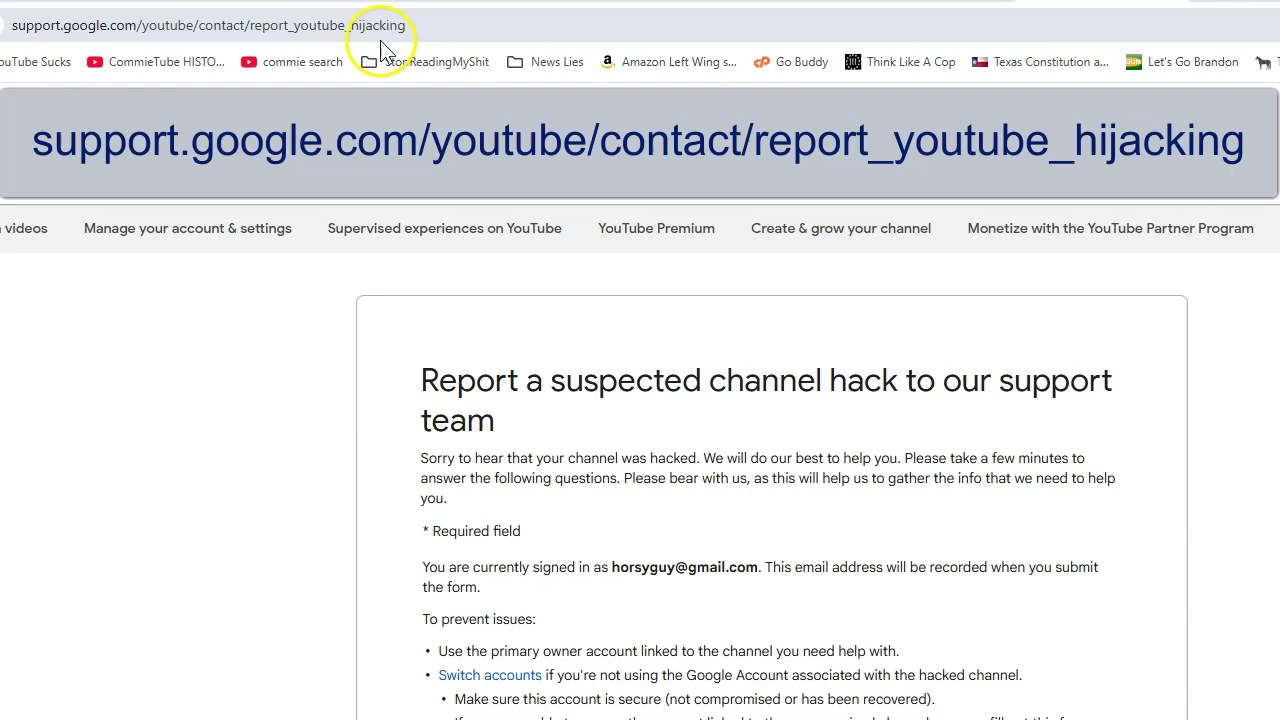
scroll(1109, 486, down, 3)
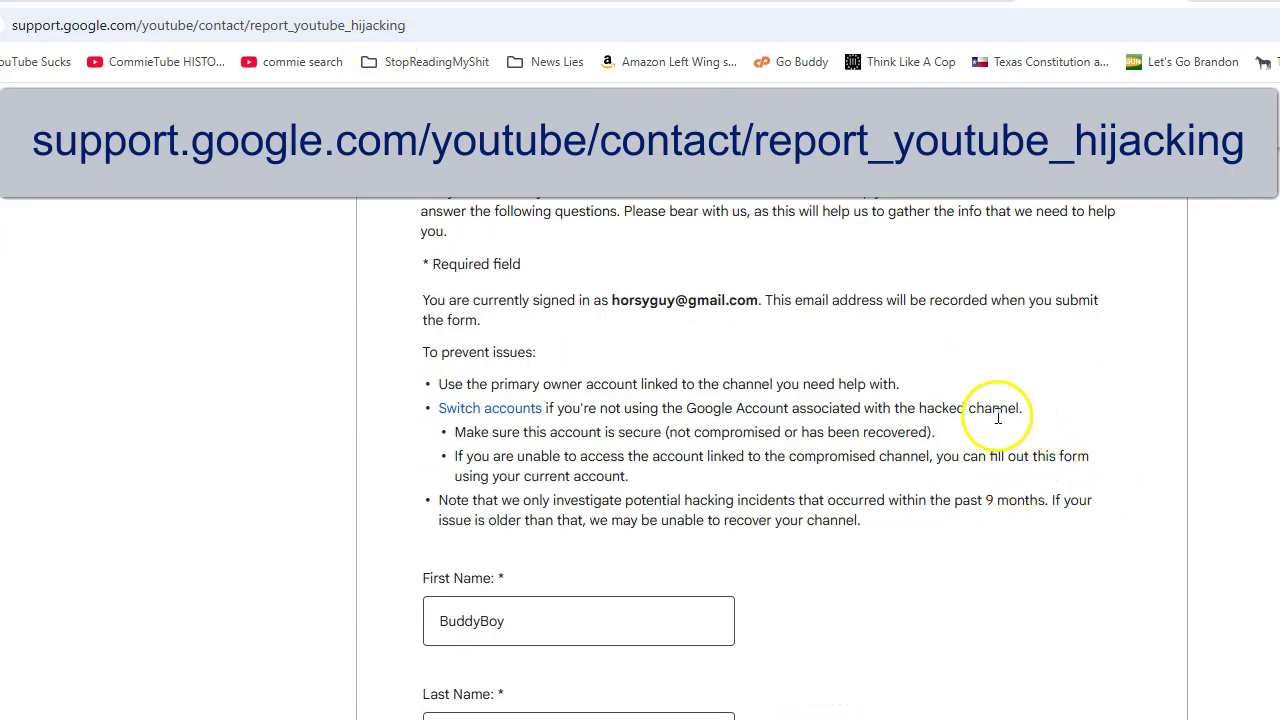
scroll(930, 495, down, 4)
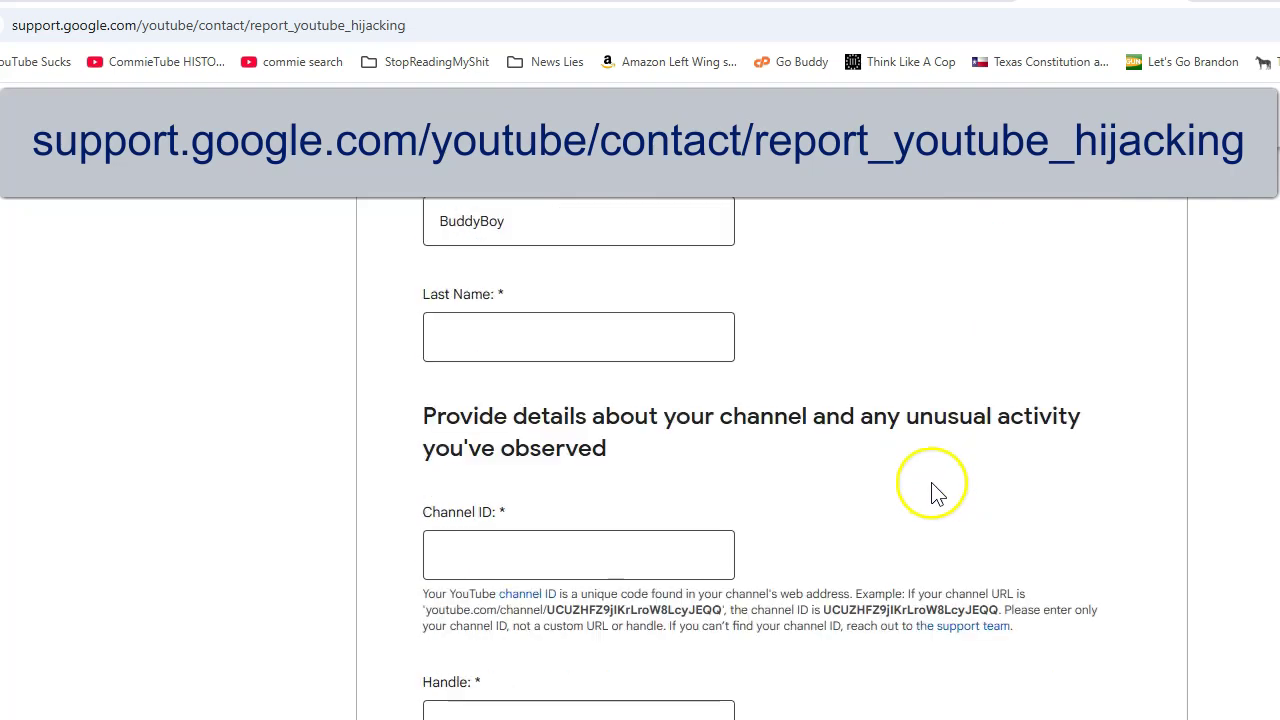
scroll(932, 490, down, 12)
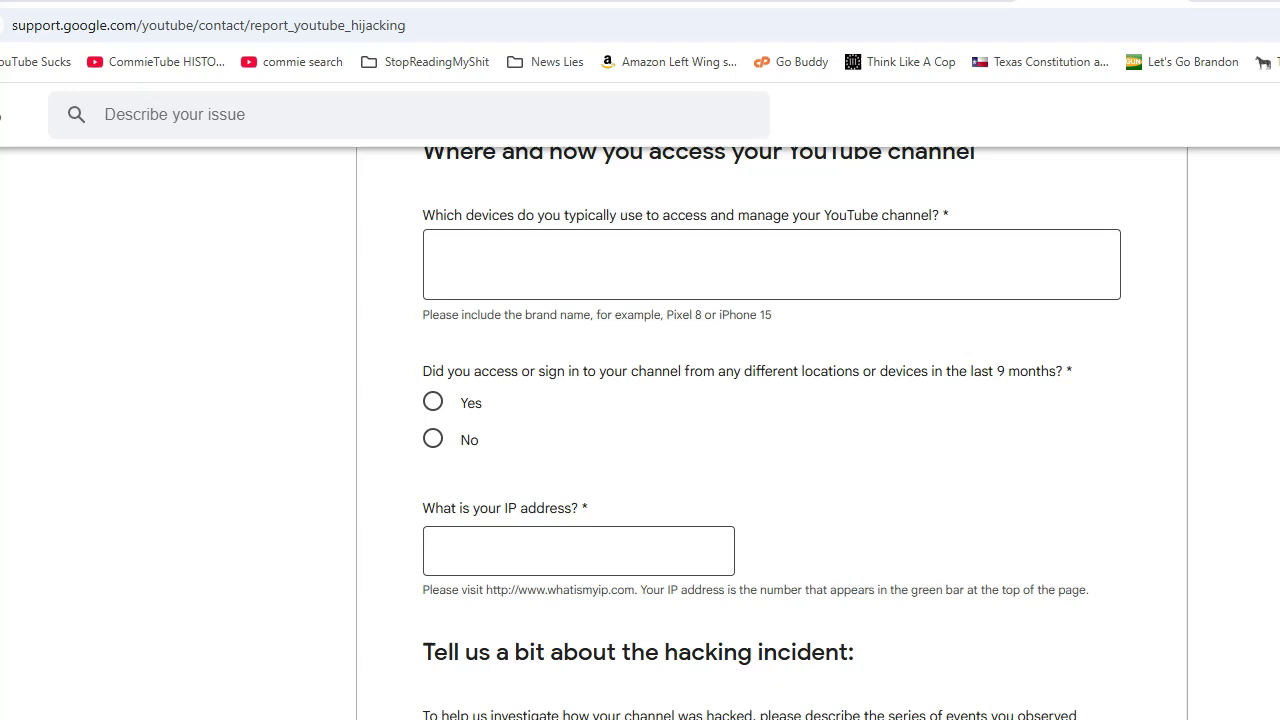
scroll(992, 405, up, 16)
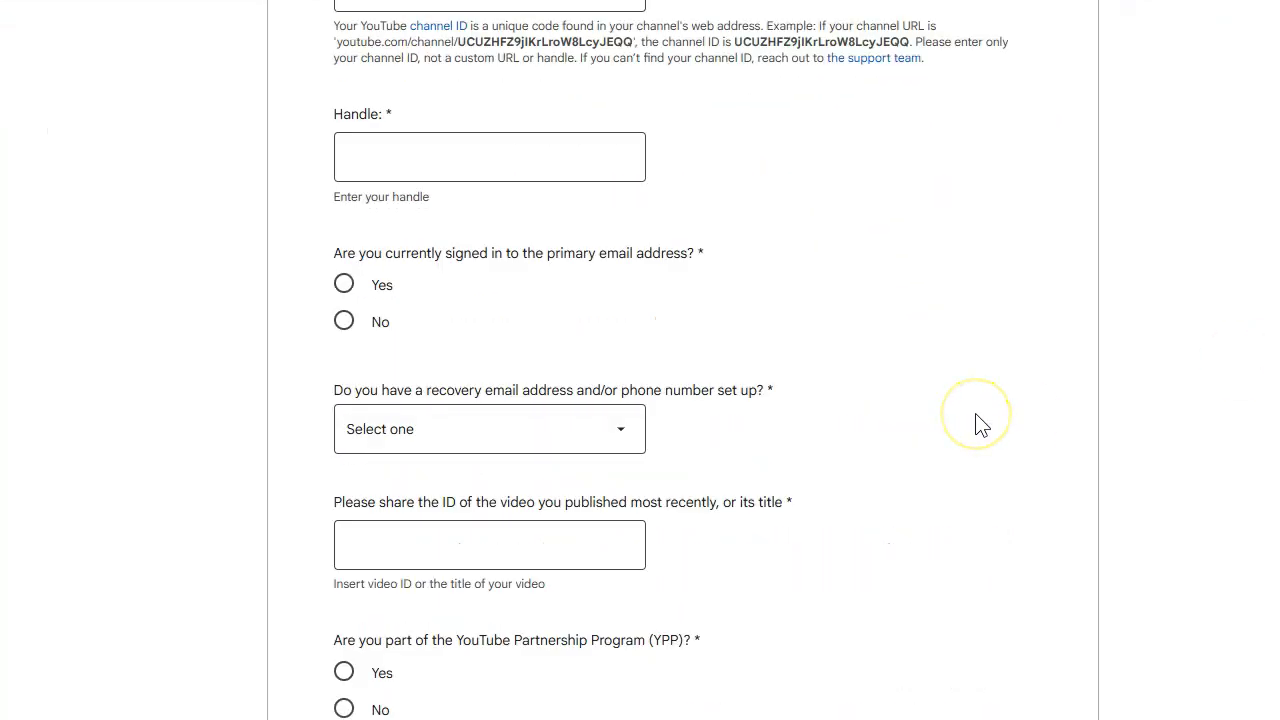
scroll(980, 425, up, 5)
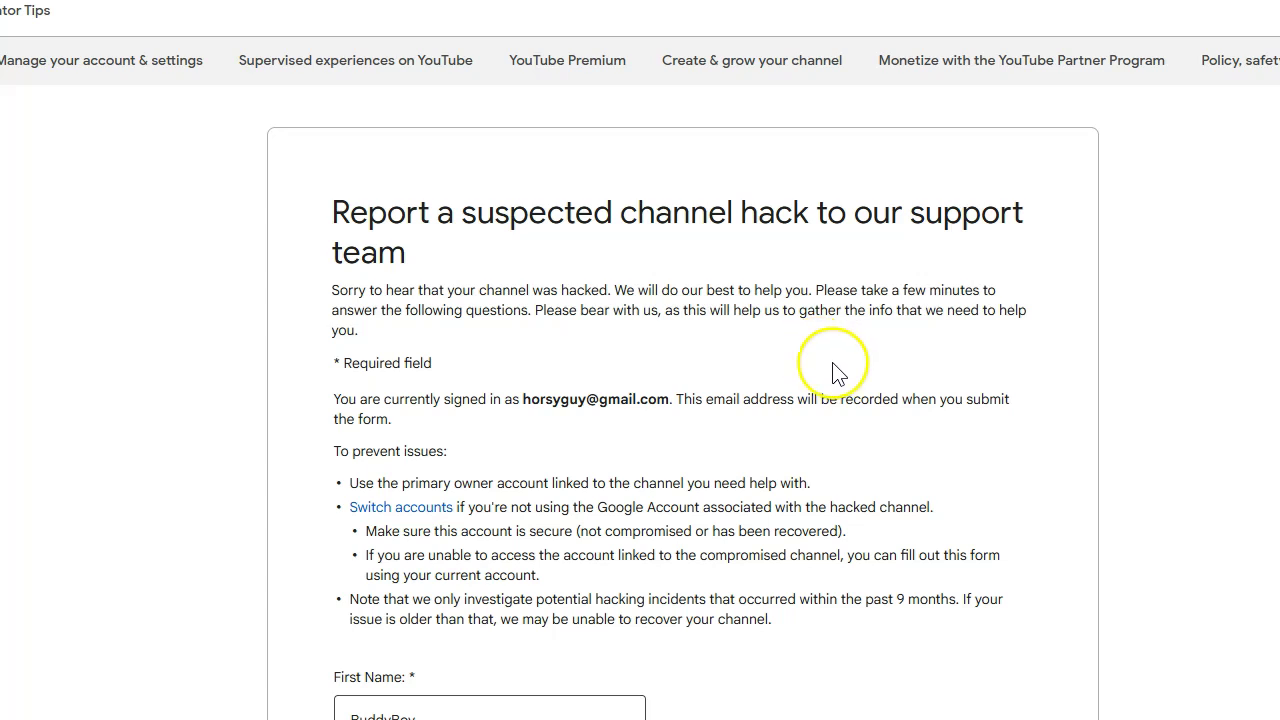
- Move down the hack report form past the name fields to the blank Channel ID and Handle boxes
scroll(830, 365, down, 3)
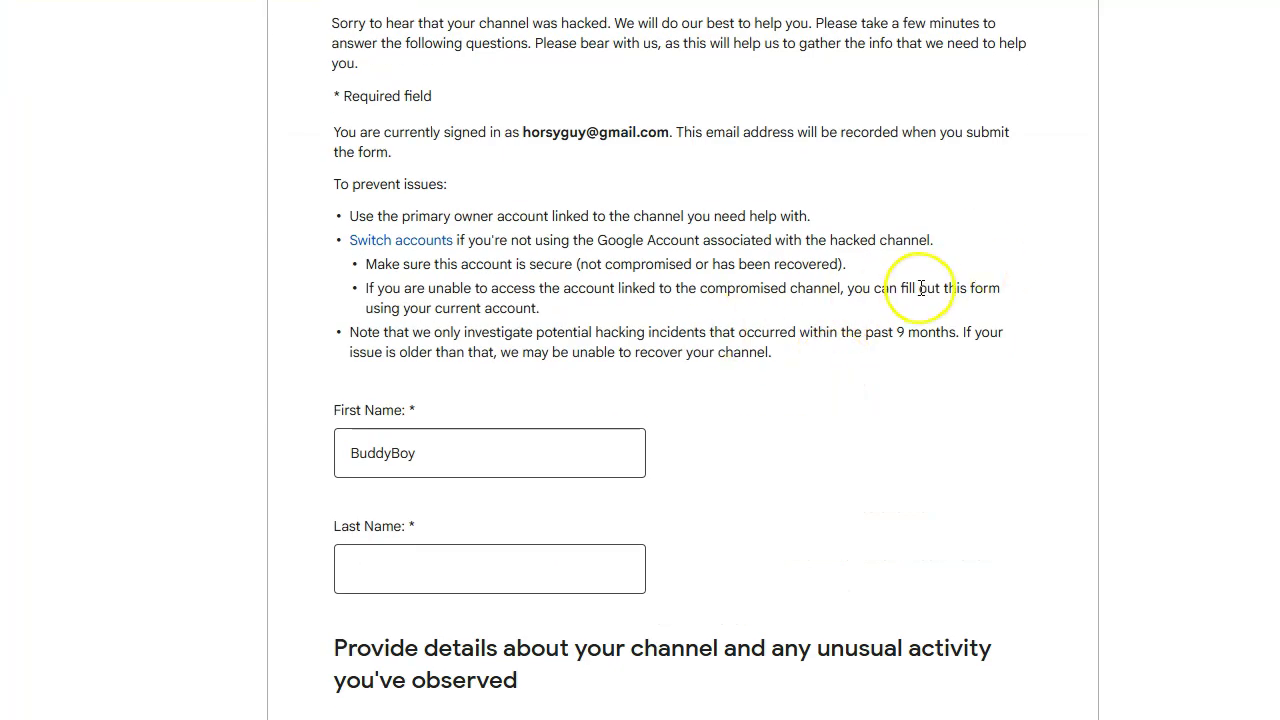
click(775, 348)
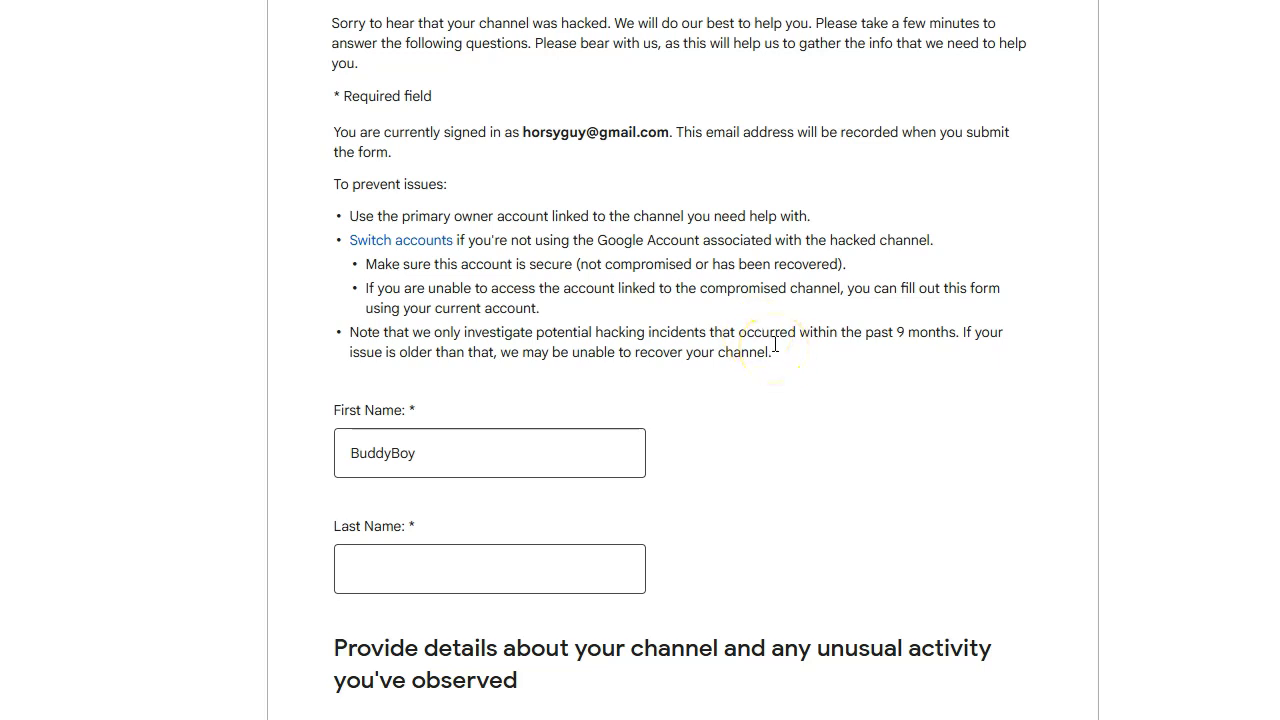
click(779, 353)
scroll(810, 300, down, 3)
scroll(700, 215, down, 1)
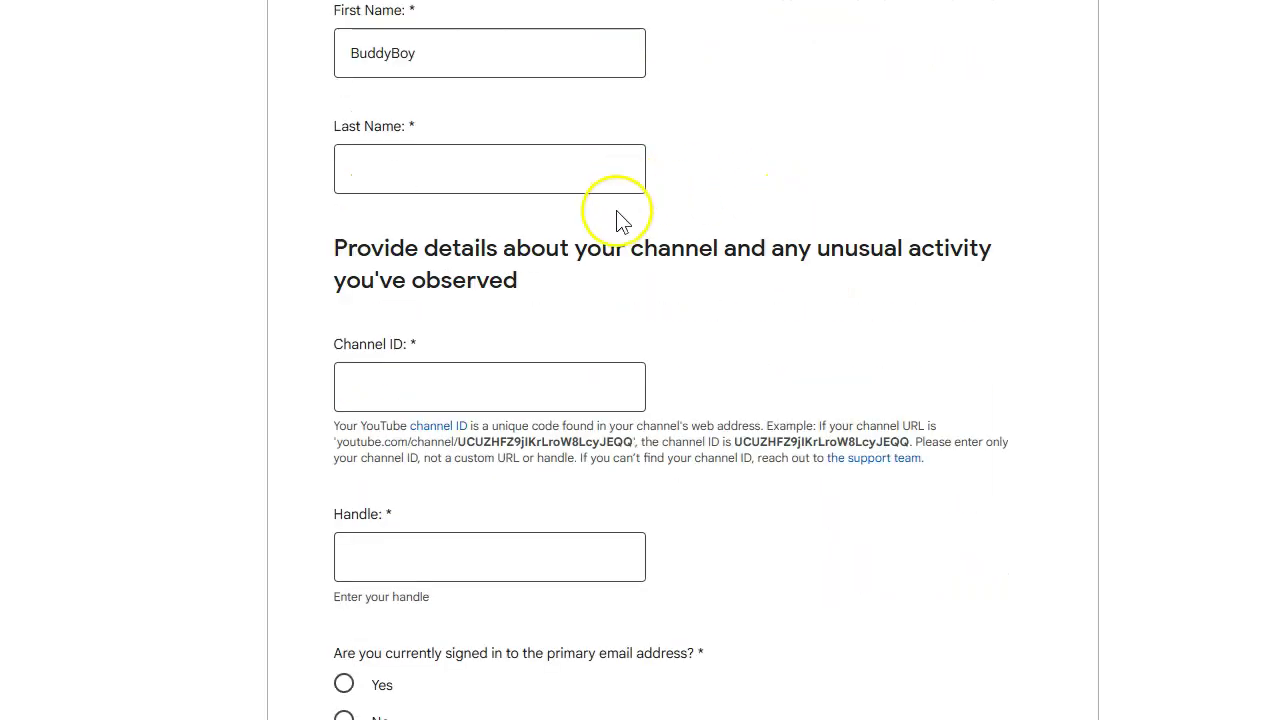
scroll(805, 236, down, 1)
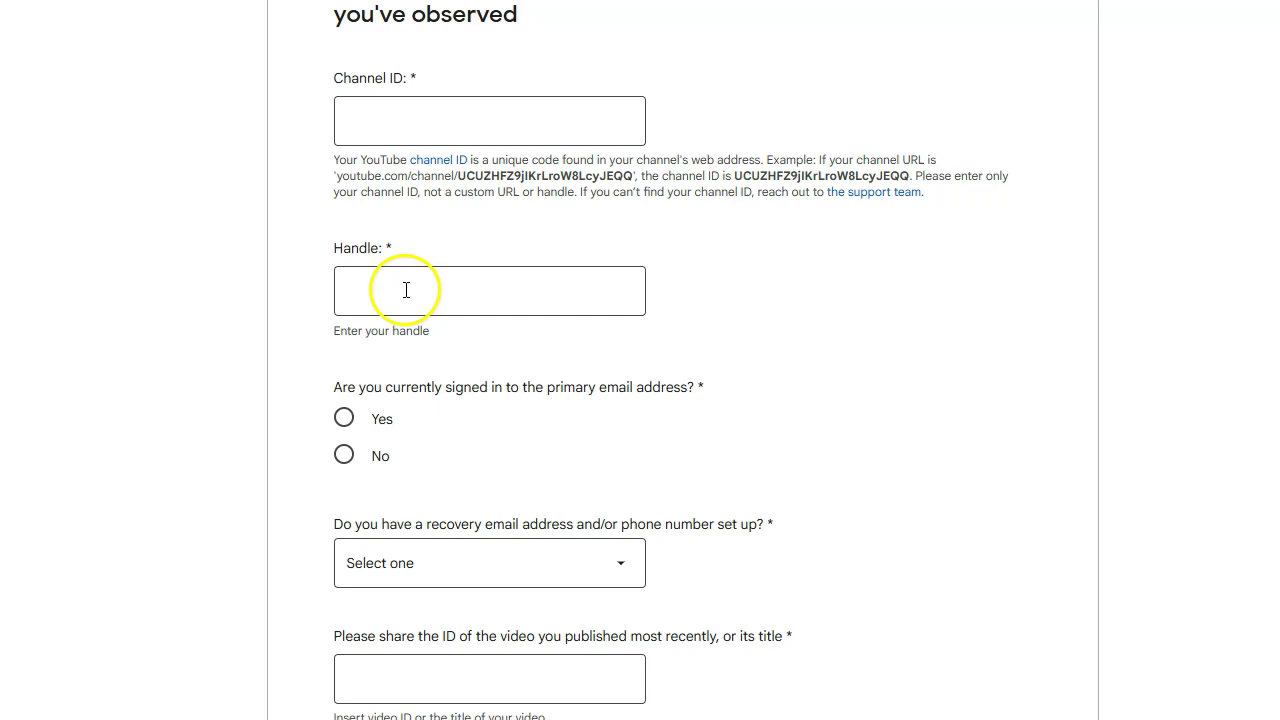
click(407, 290)
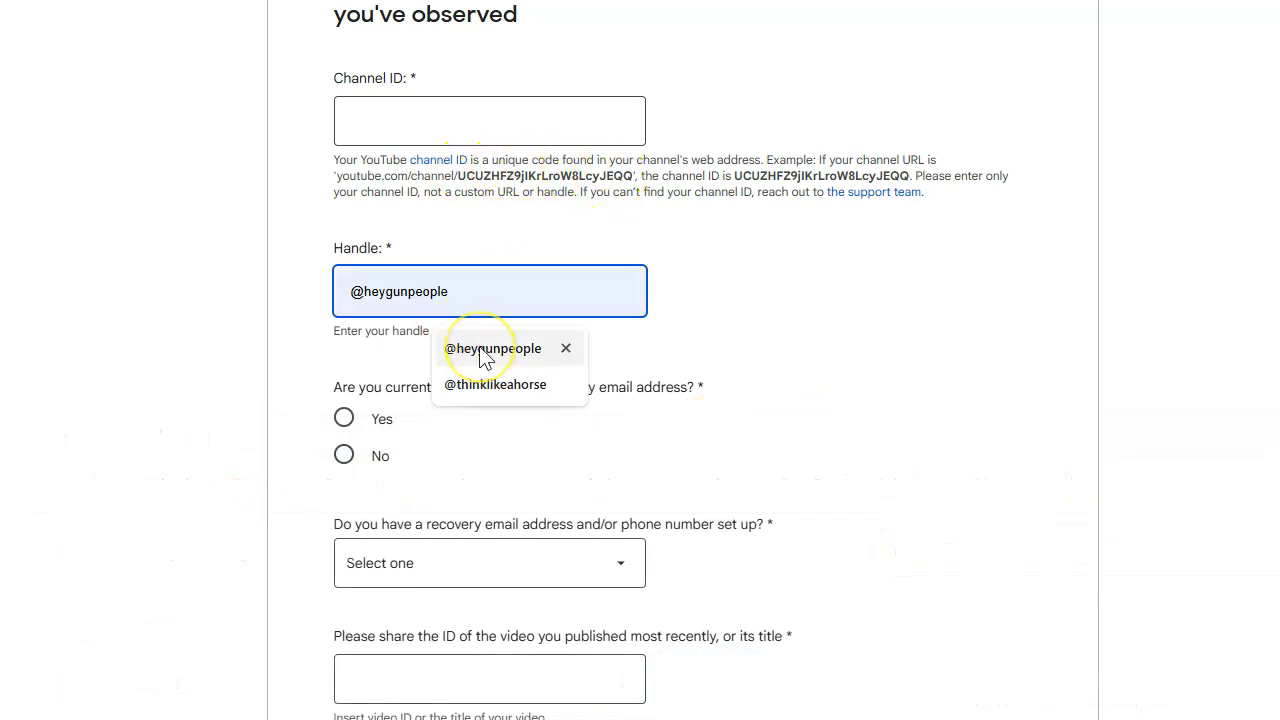
click(474, 388)
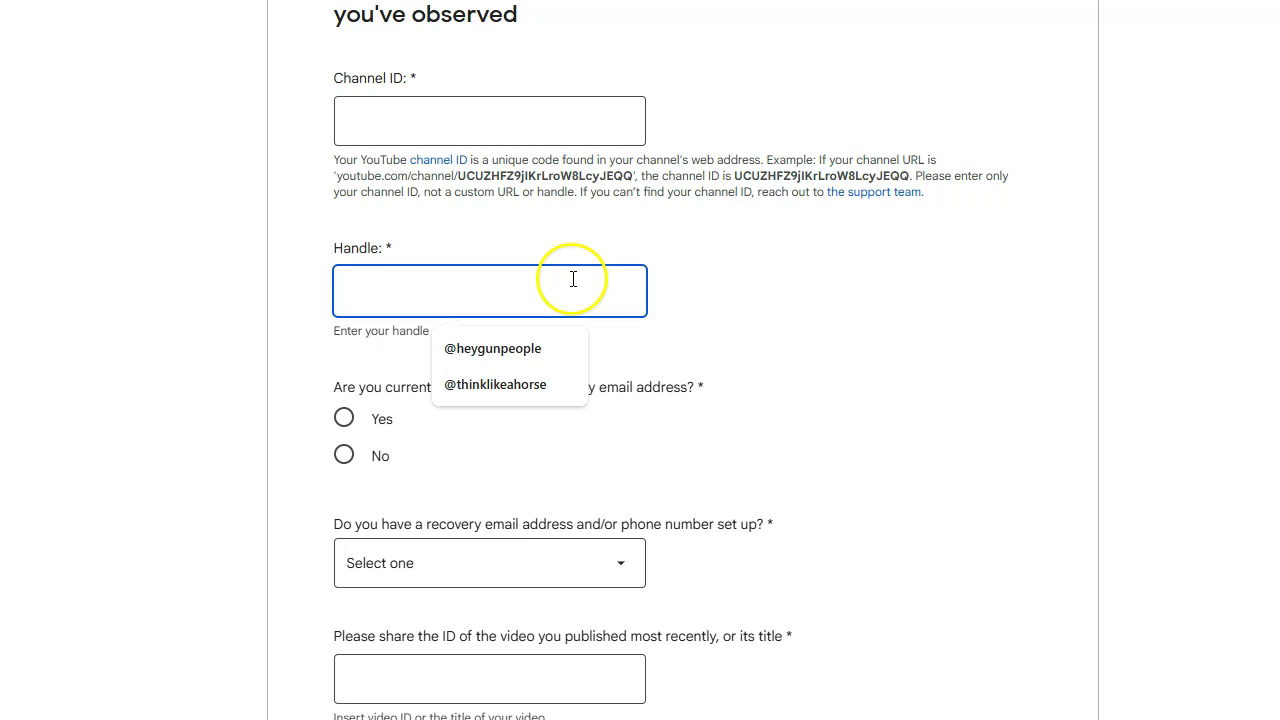
scroll(849, 314, down, 2)
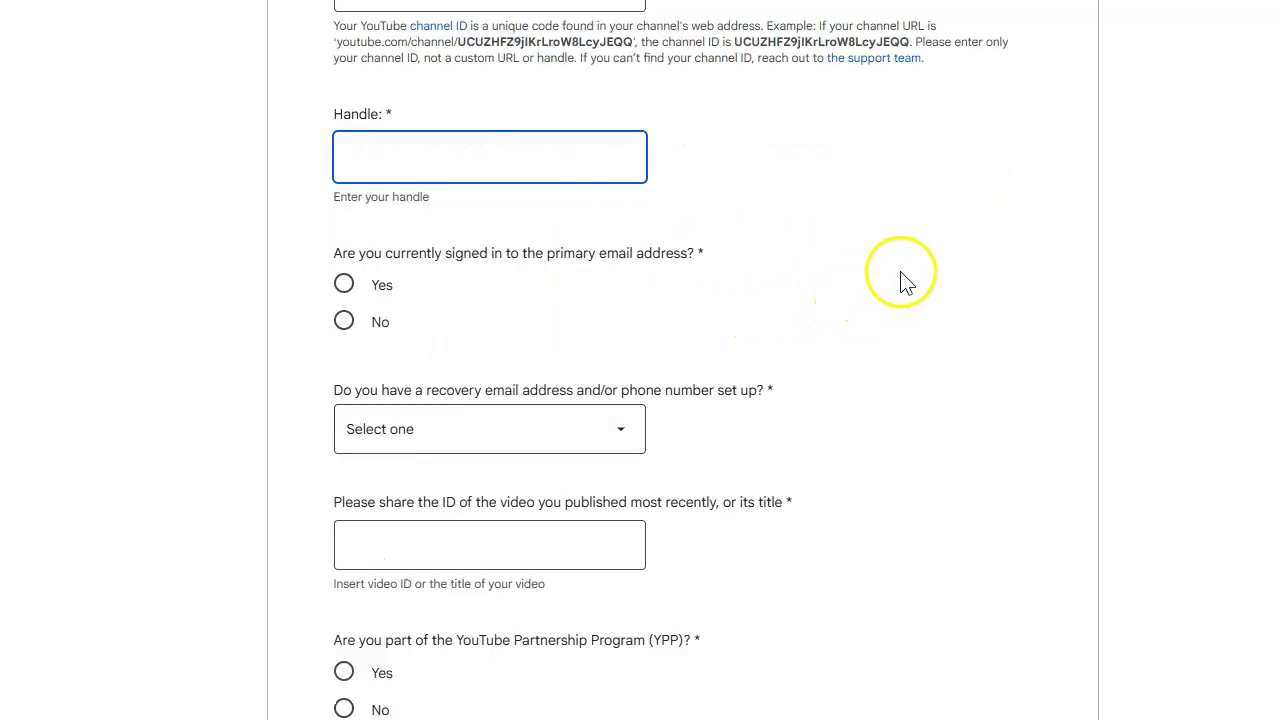
scroll(571, 157, down, 2)
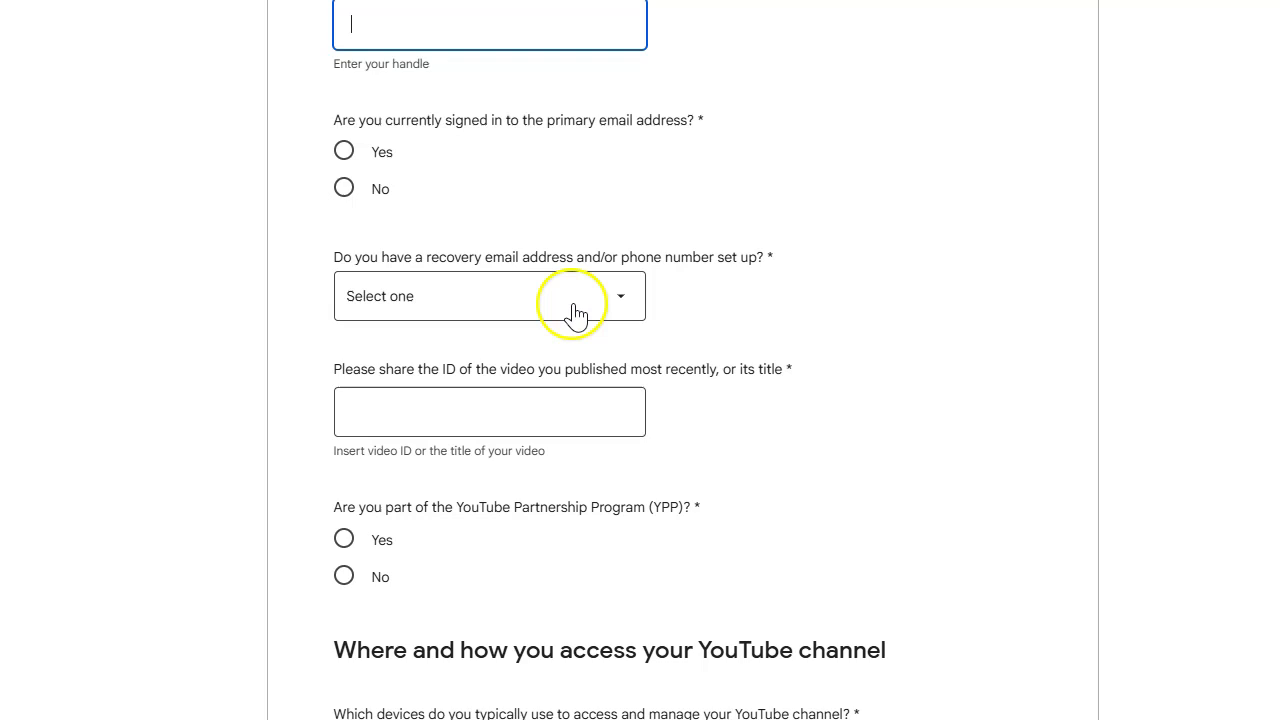
scroll(690, 316, down, 1)
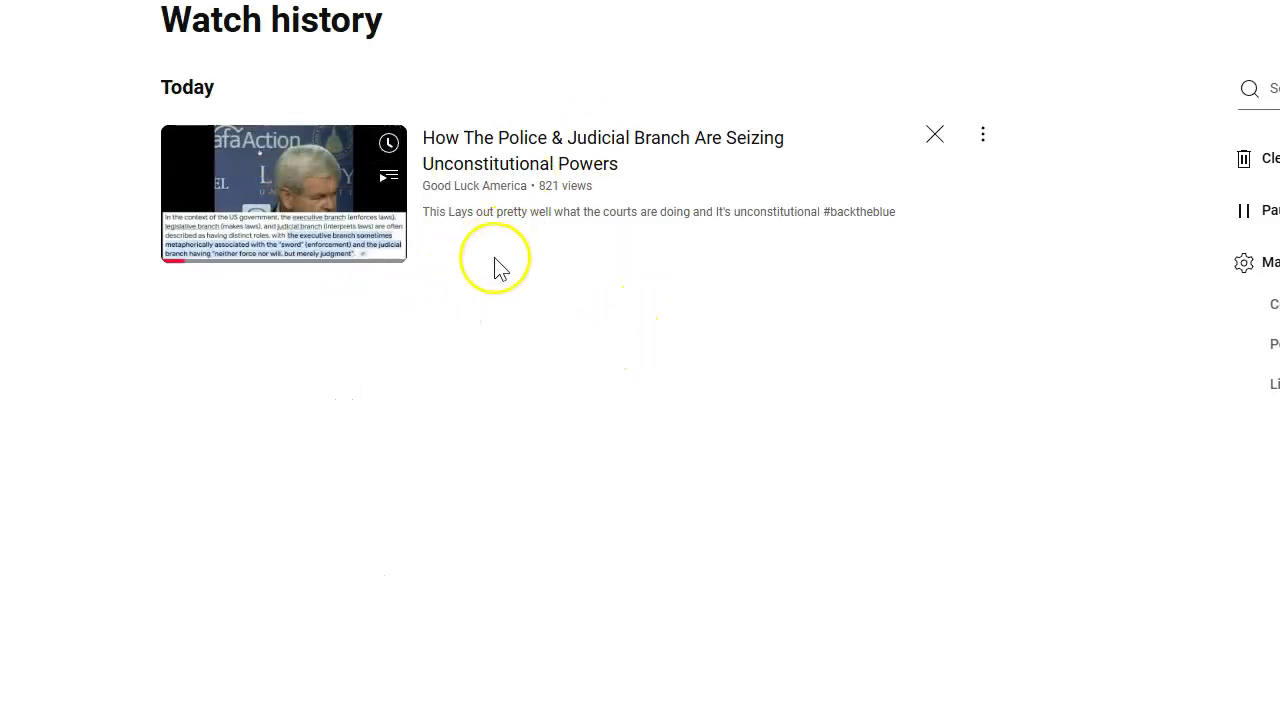
- Play 'How The Police & Judicial Branch Are Seizing Unconstitutional Powers' from today's watch history
click(524, 142)
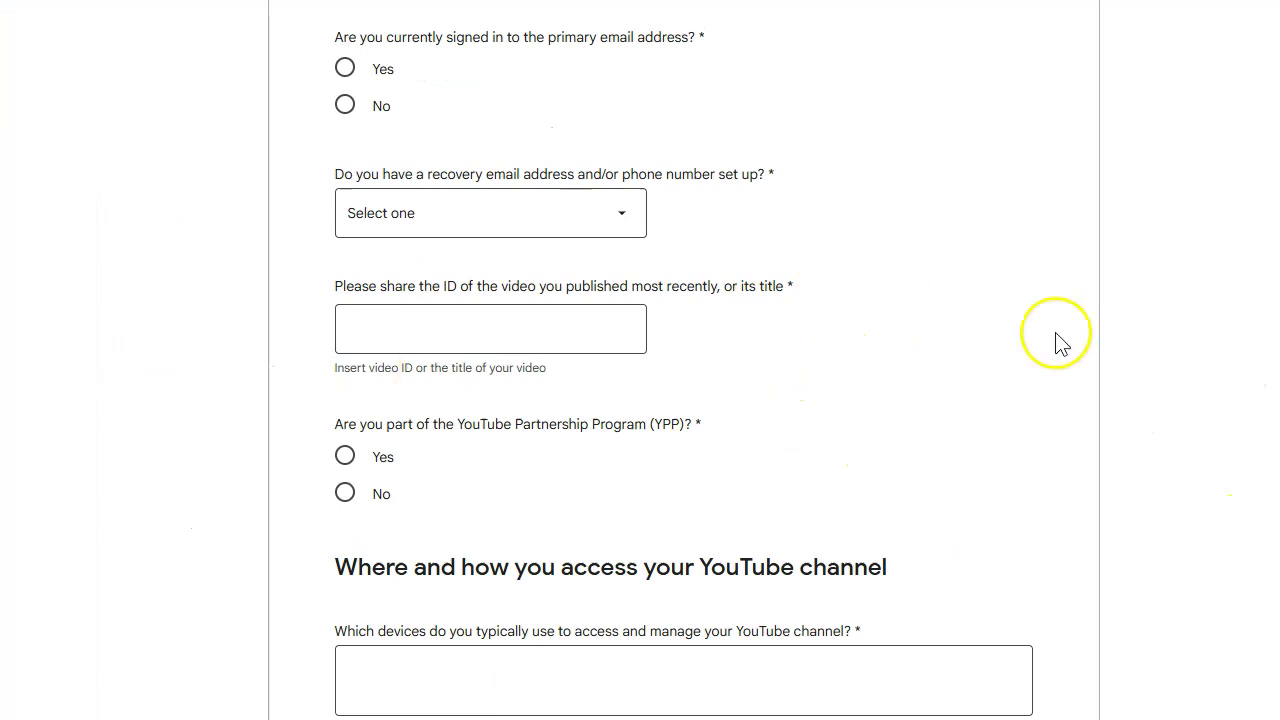
- Scroll the hack report form down to the devices question and leave it unanswered
scroll(830, 320, up, 7)
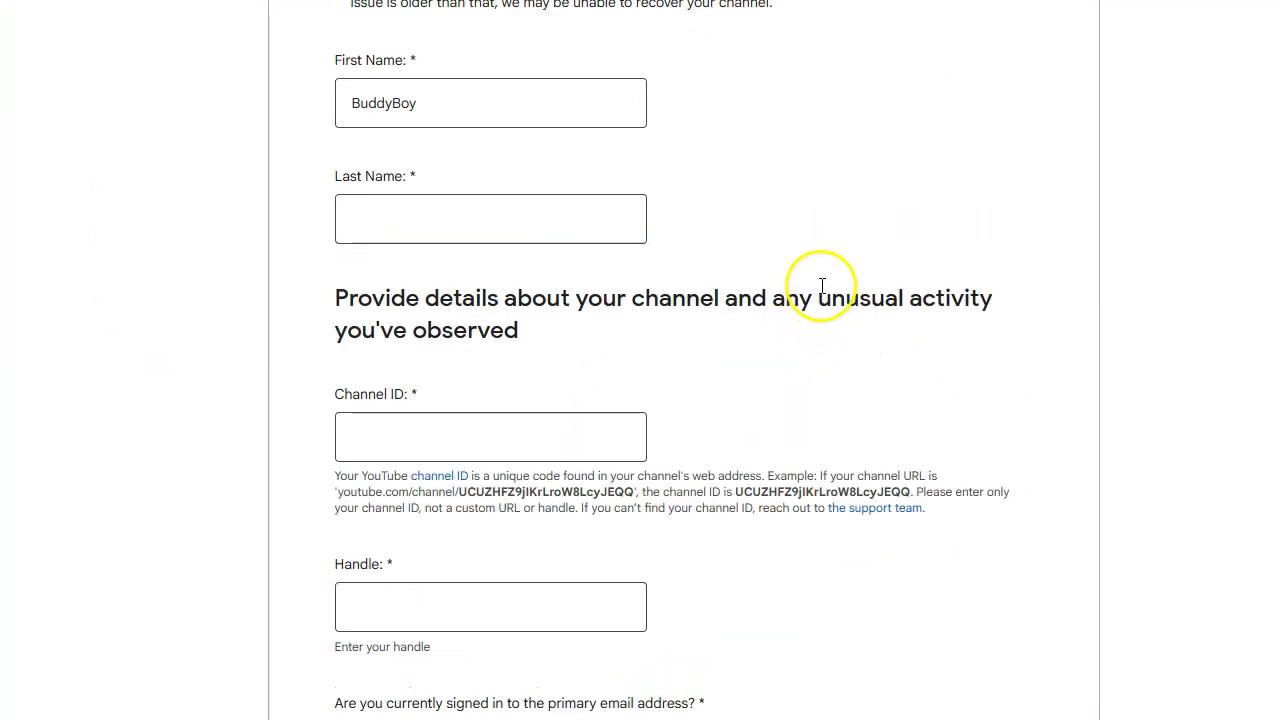
scroll(822, 292, down, 7)
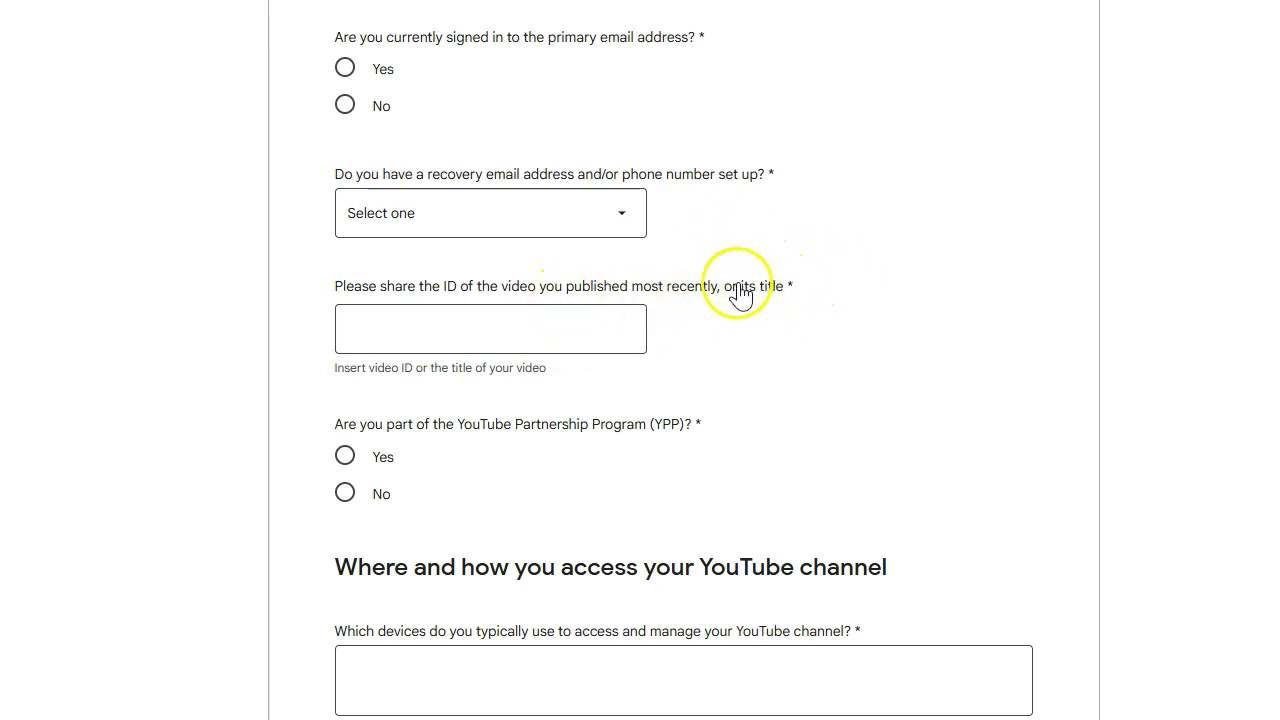
scroll(695, 318, down, 1)
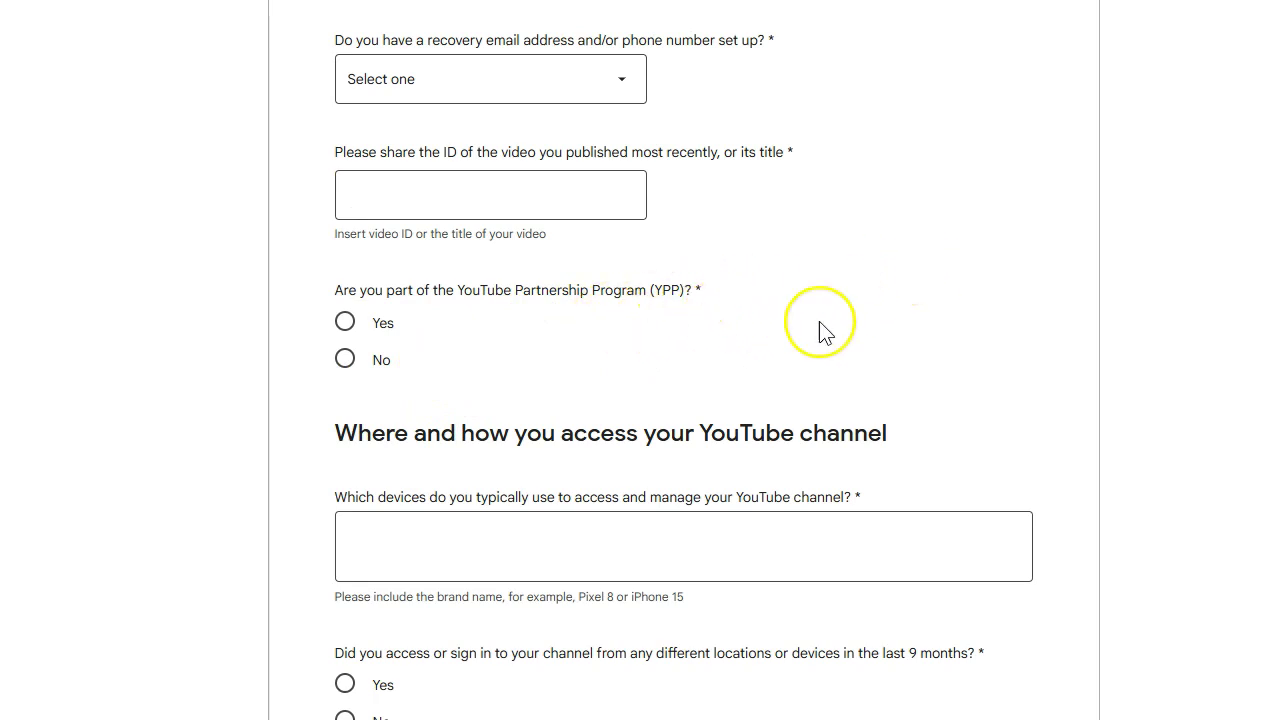
scroll(952, 250, down, 1)
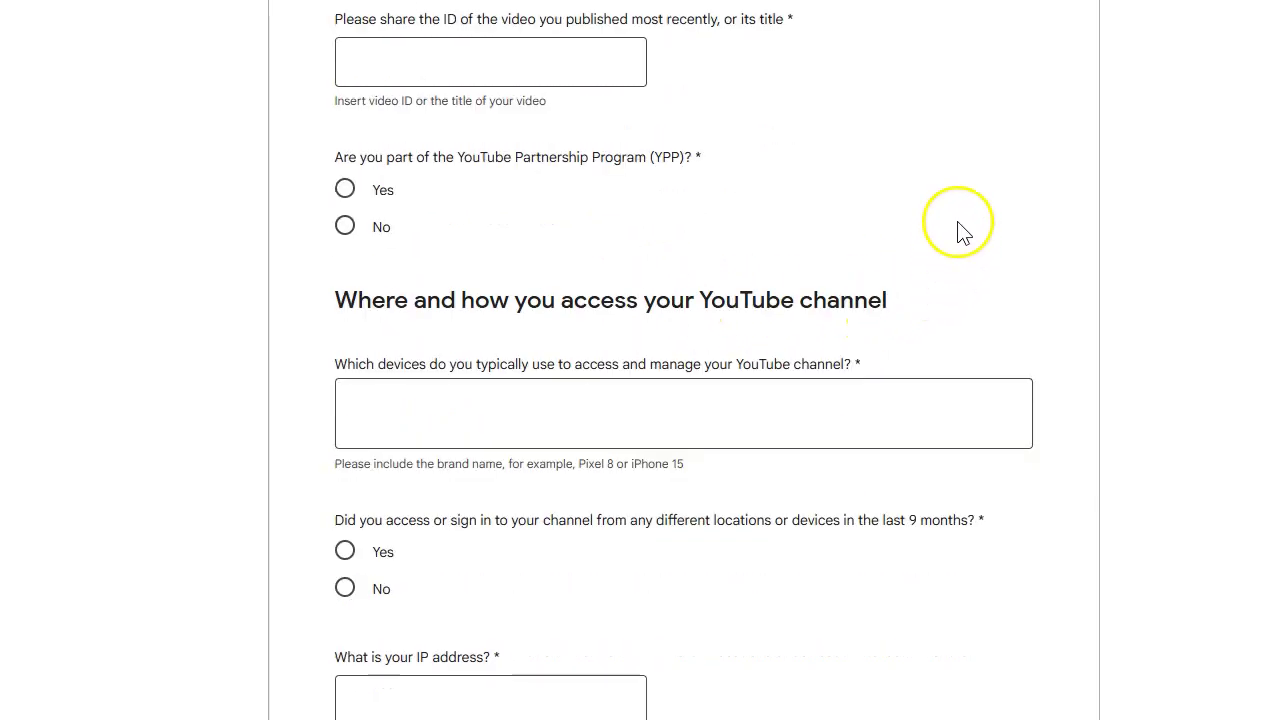
scroll(1030, 225, down, 1)
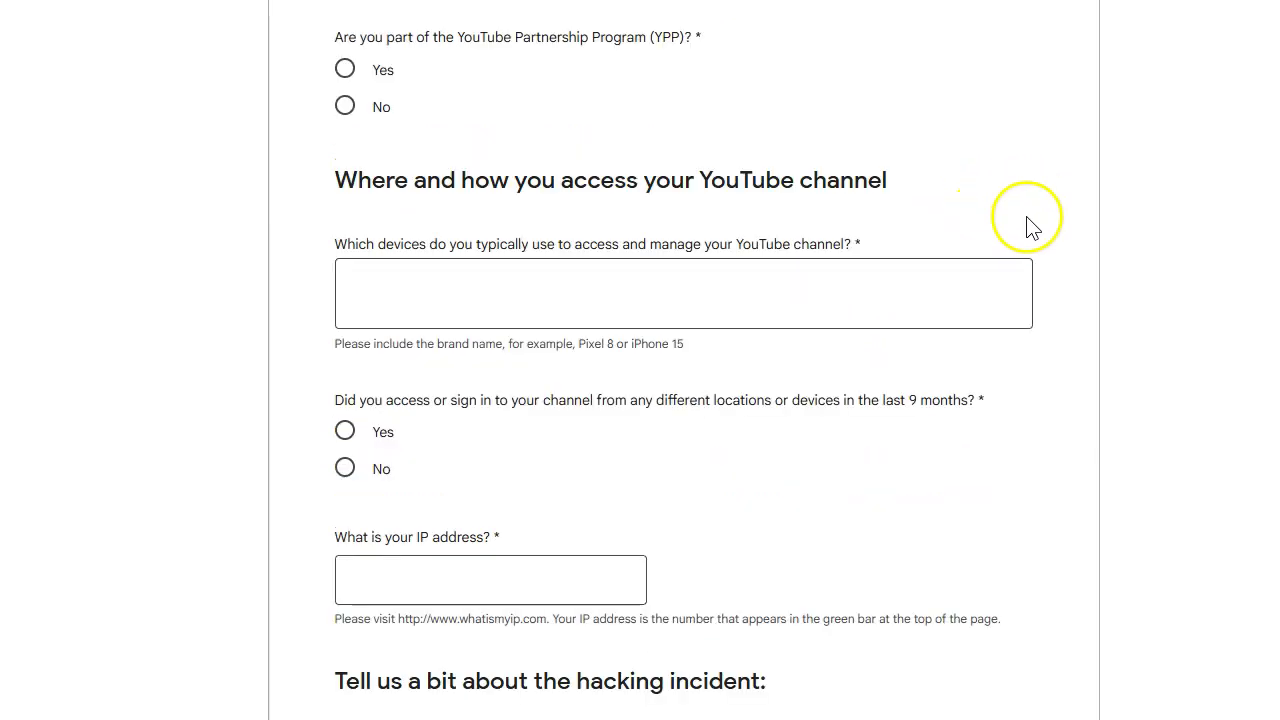
click(550, 283)
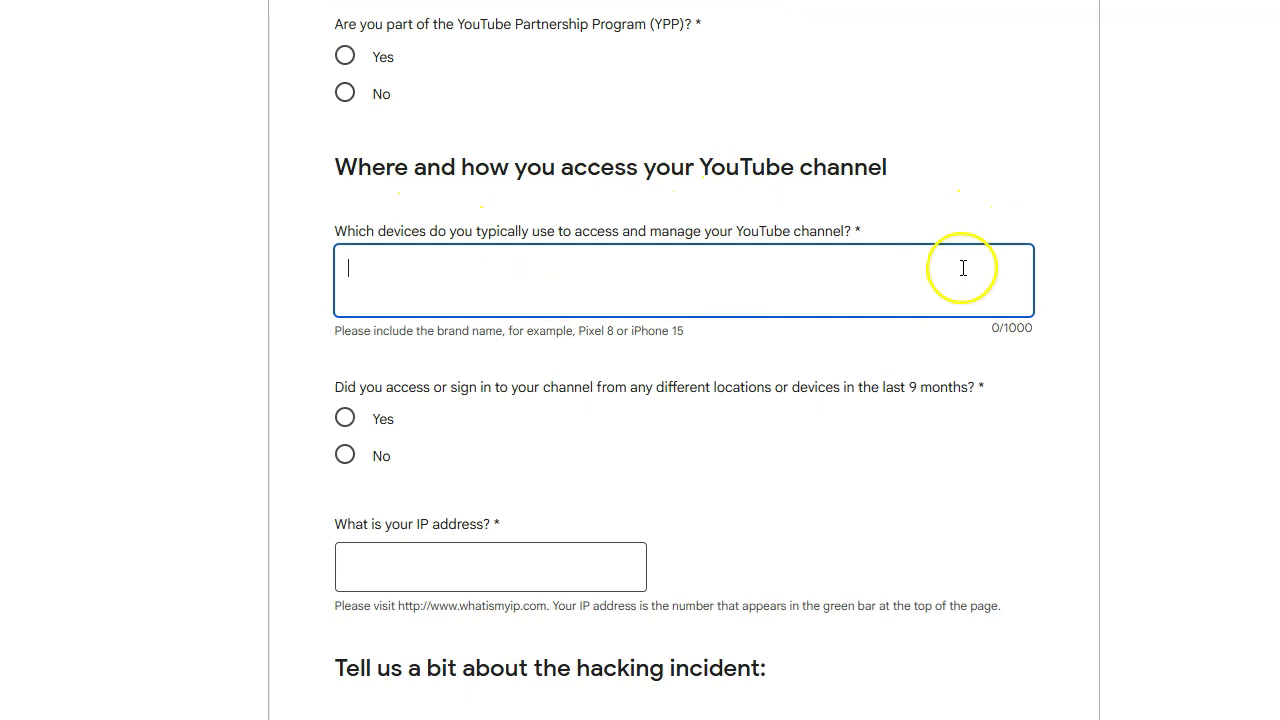
click(471, 240)
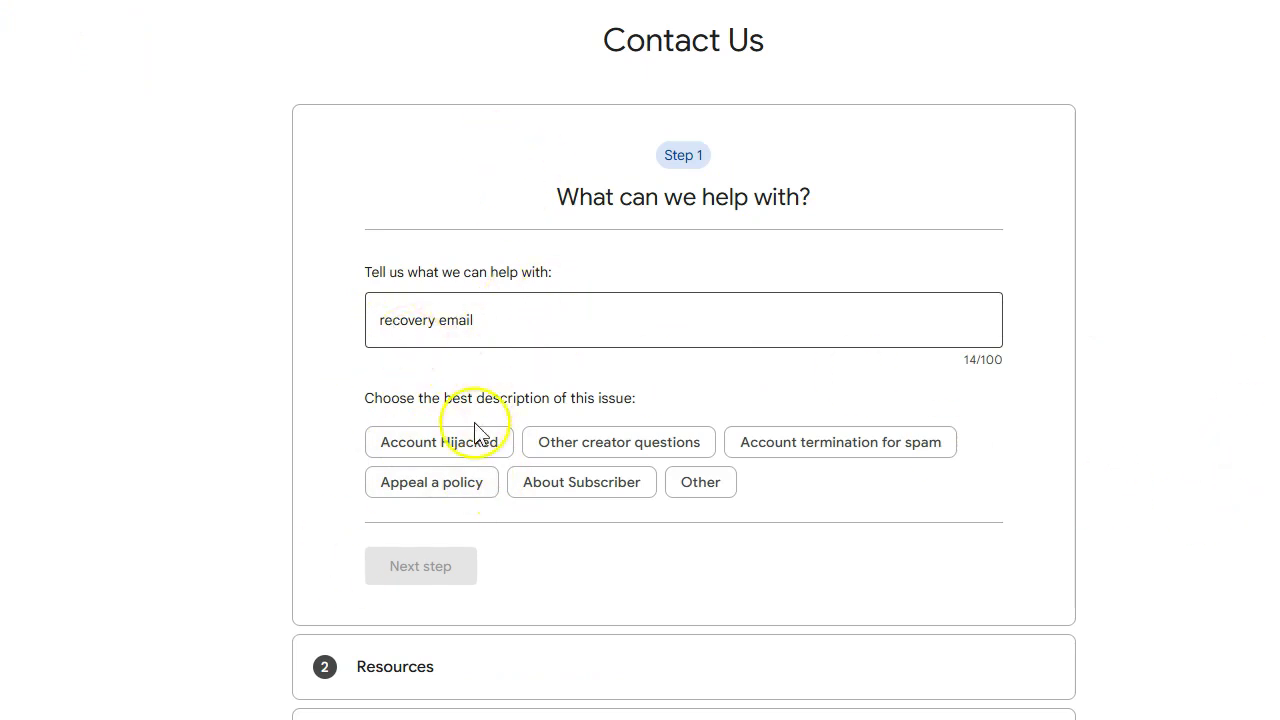
- Choose Account Hijacked, step past the suggested resources, and continue to the contact options
click(455, 452)
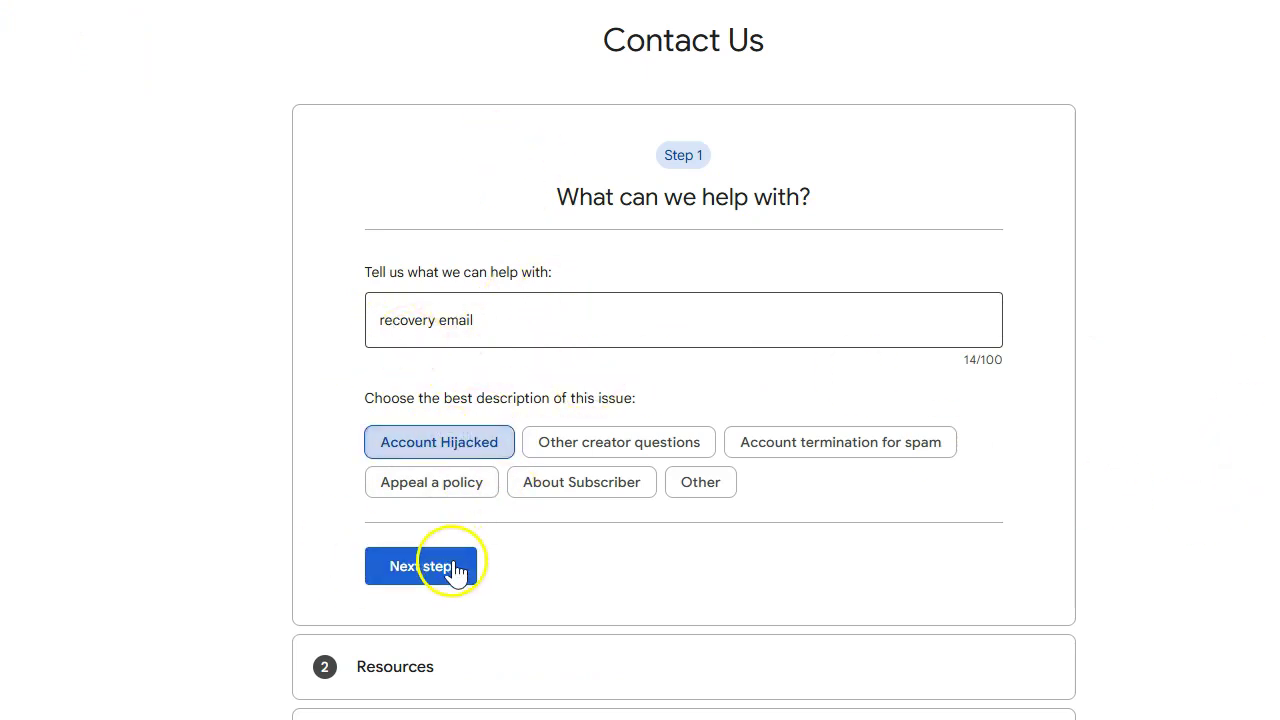
click(452, 568)
scroll(885, 425, down, 2)
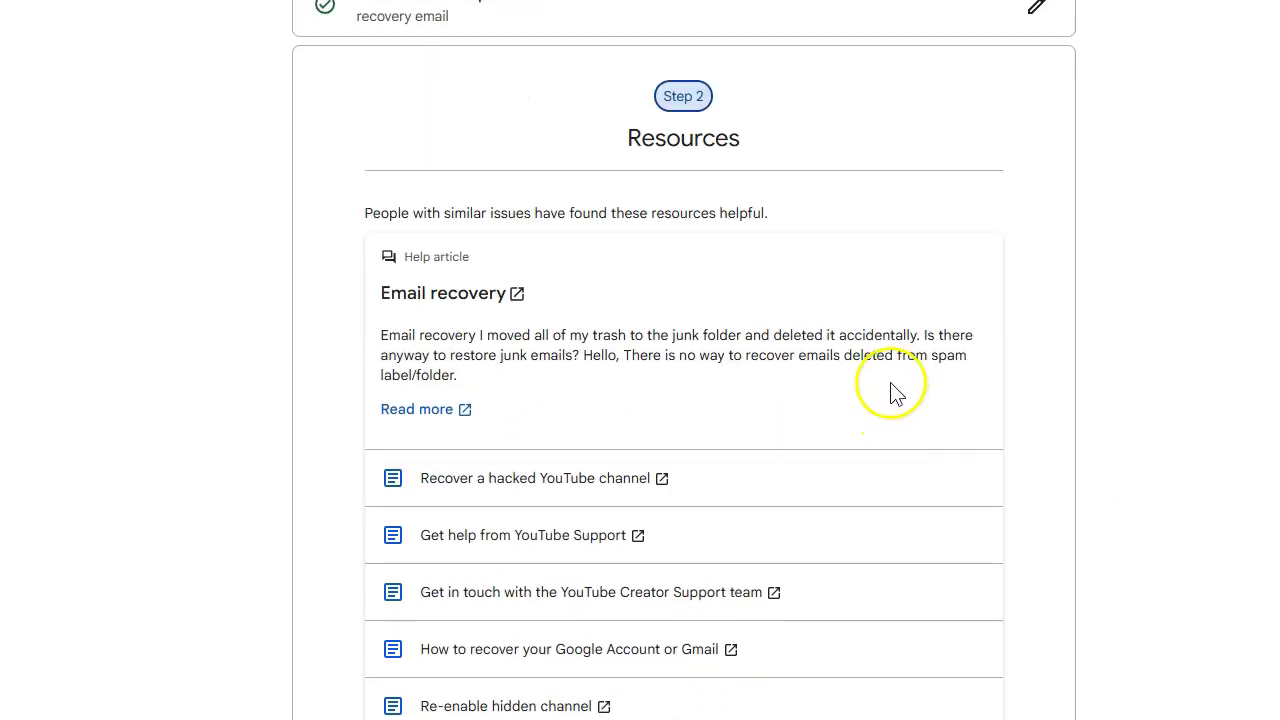
scroll(894, 392, down, 4)
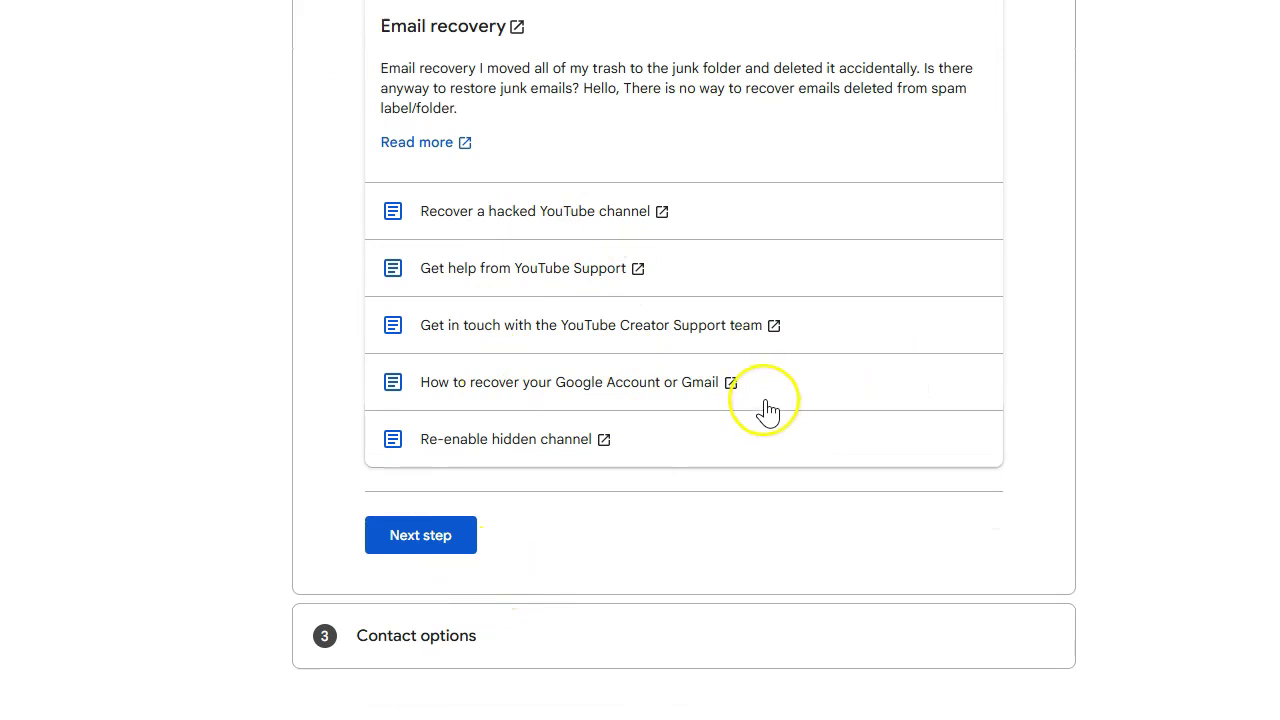
click(418, 538)
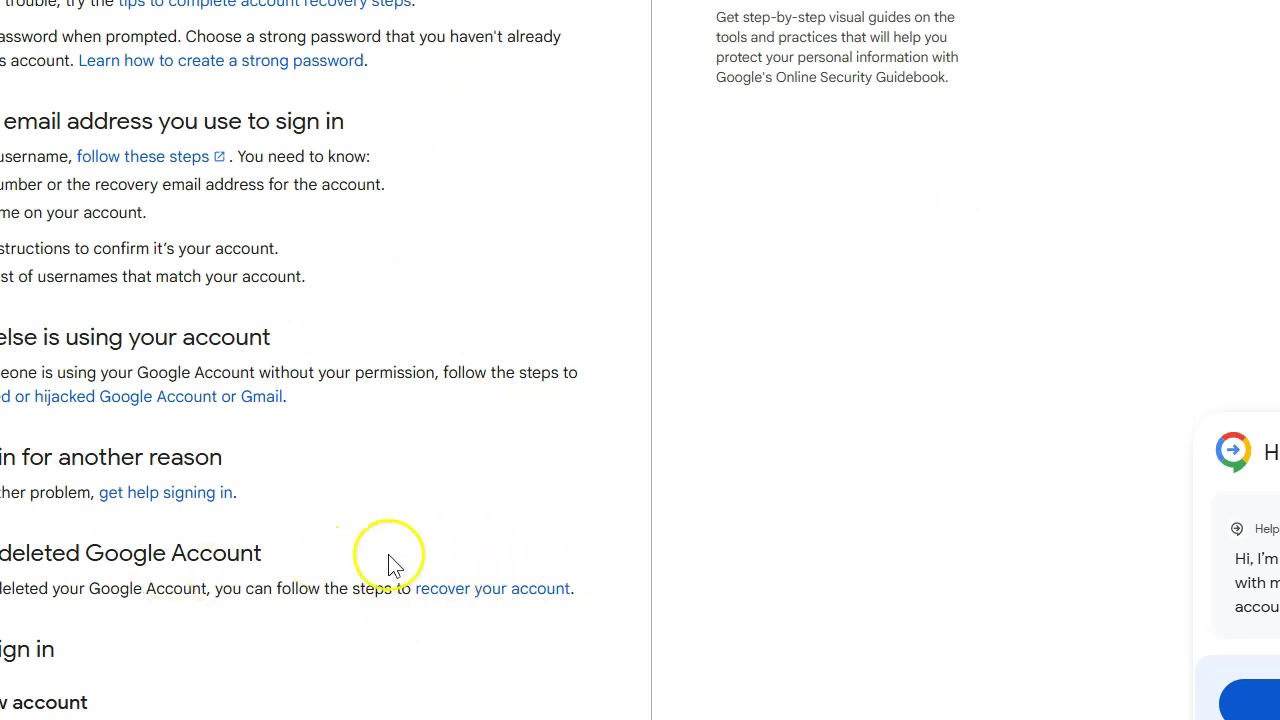
- Read the help articles on recovering a deleted account and restoring a child's account
click(518, 588)
scroll(400, 356, down, 4)
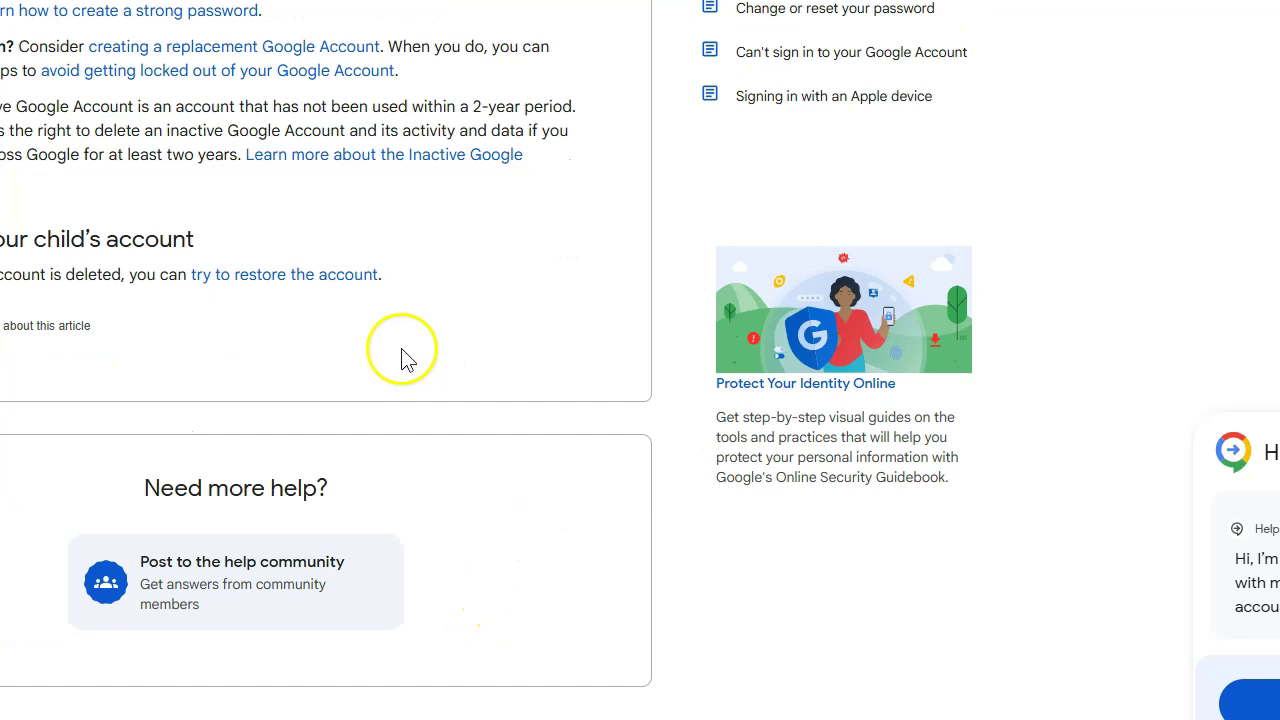
click(345, 278)
scroll(505, 333, down, 4)
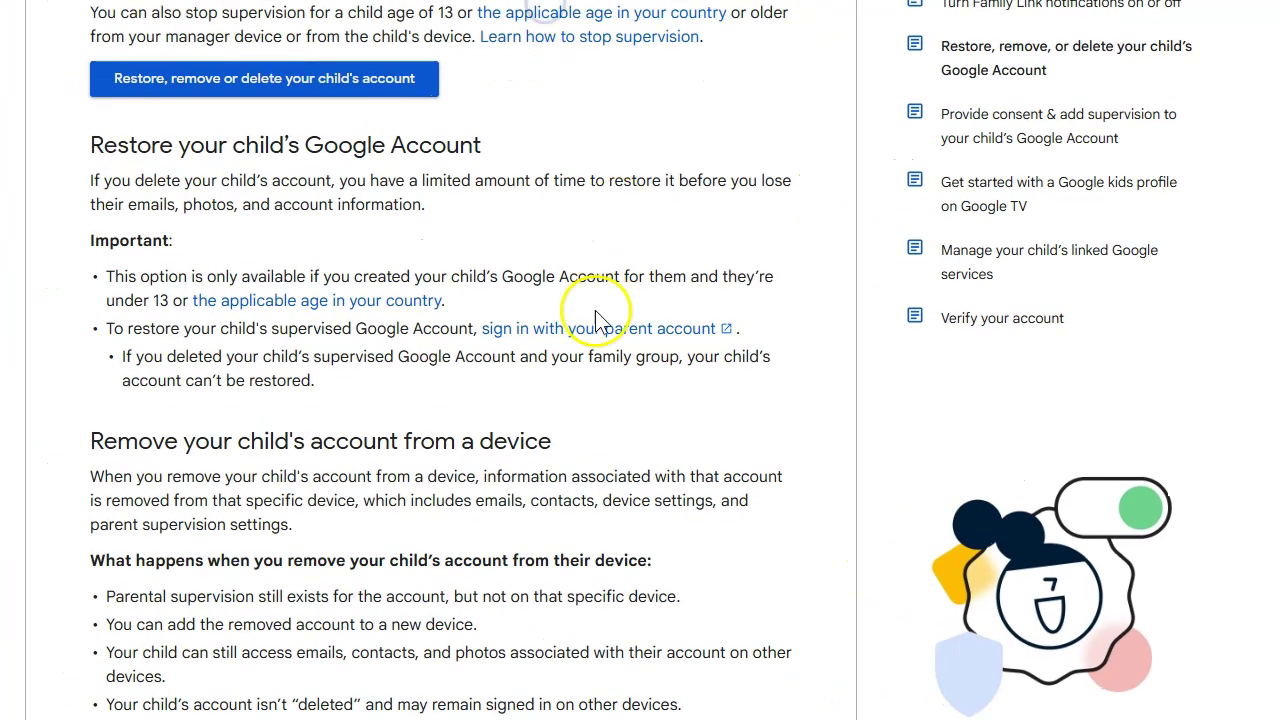
scroll(625, 285, down, 3)
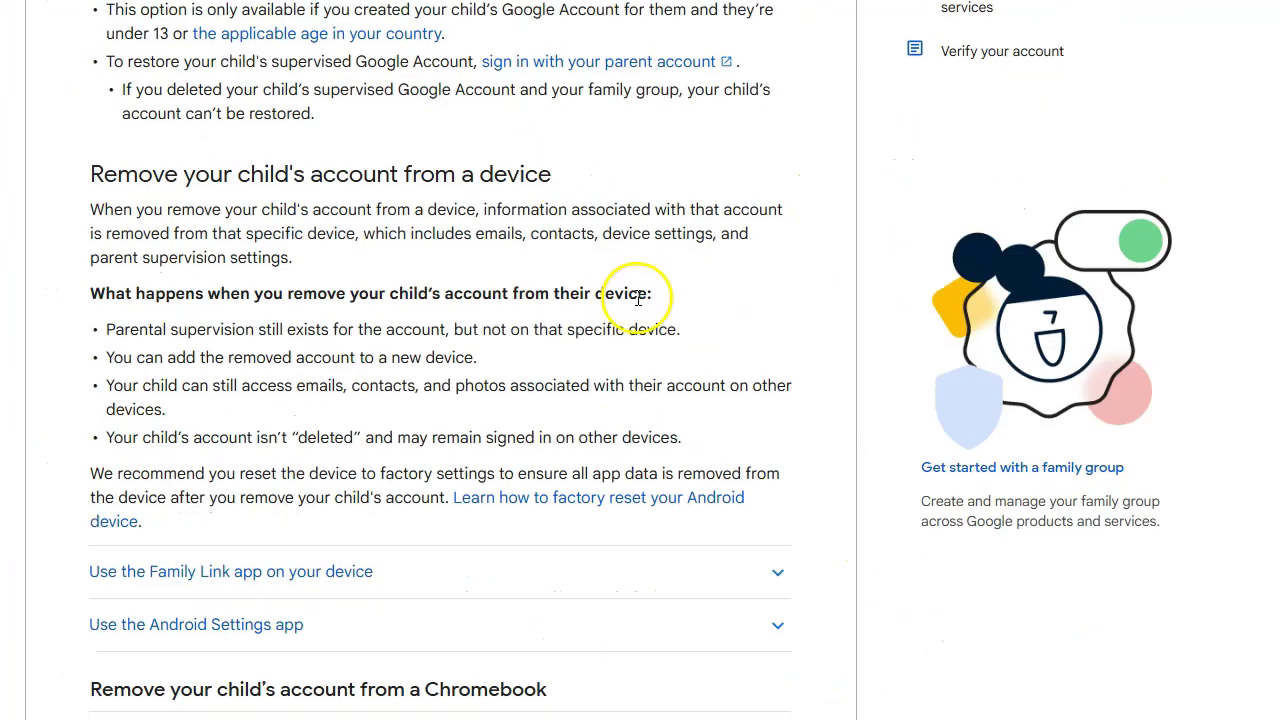
scroll(637, 293, down, 4)
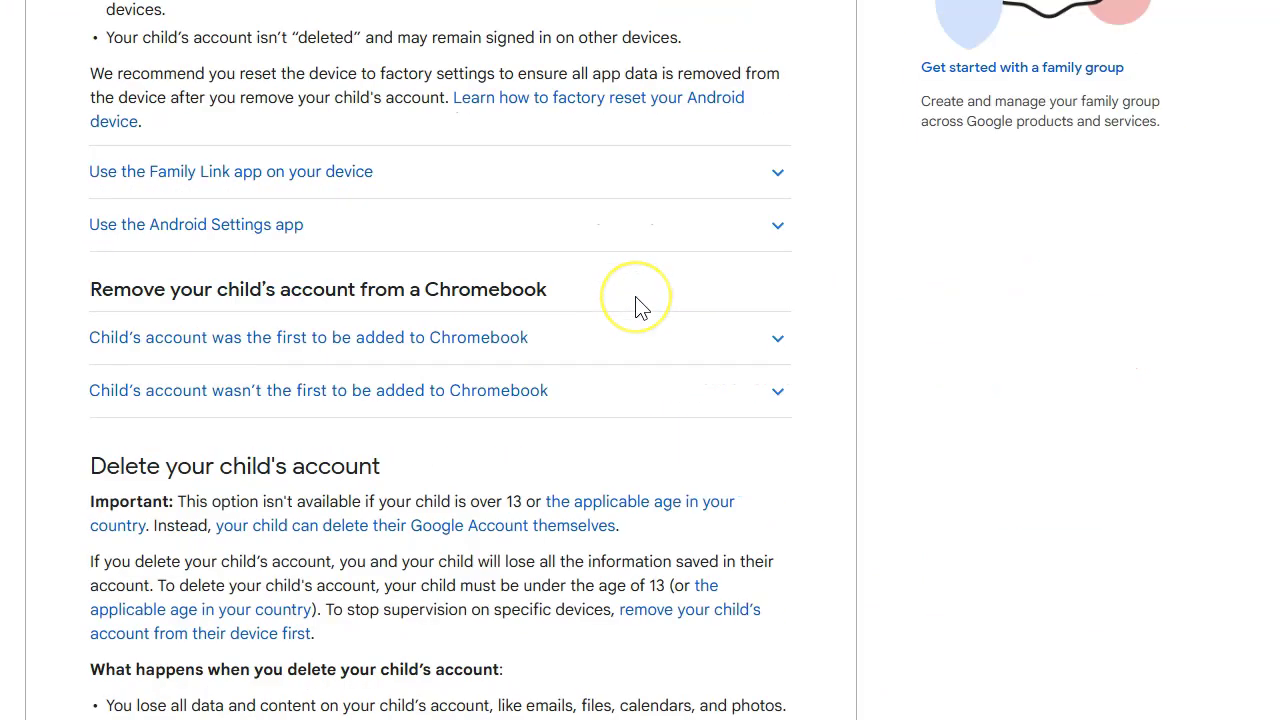
scroll(625, 380, up, 10)
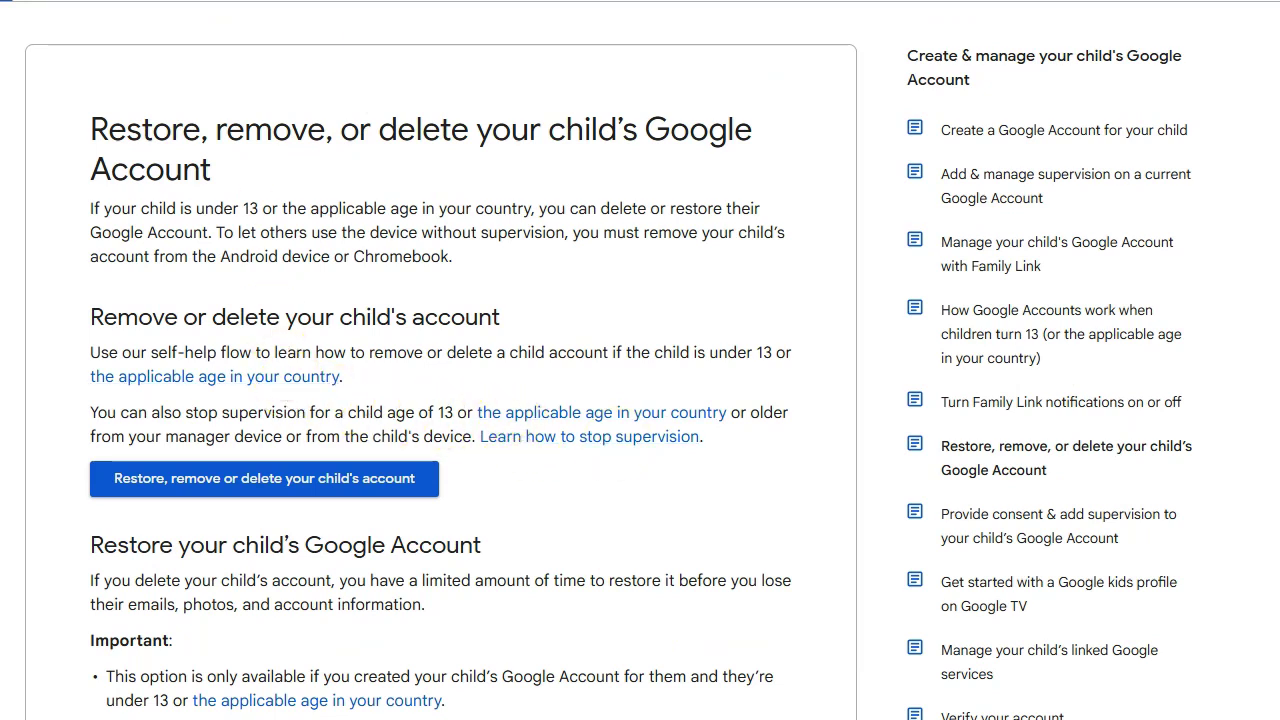
scroll(640, 400, down, 15)
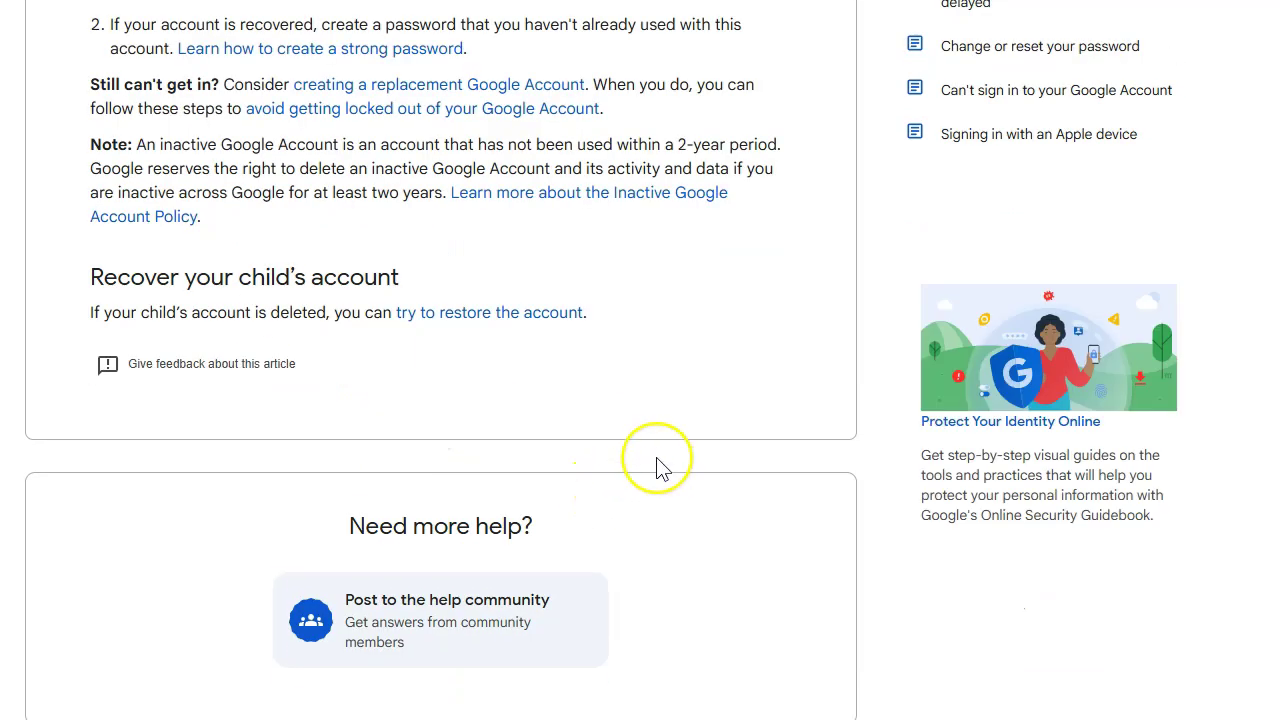
scroll(654, 466, up, 3)
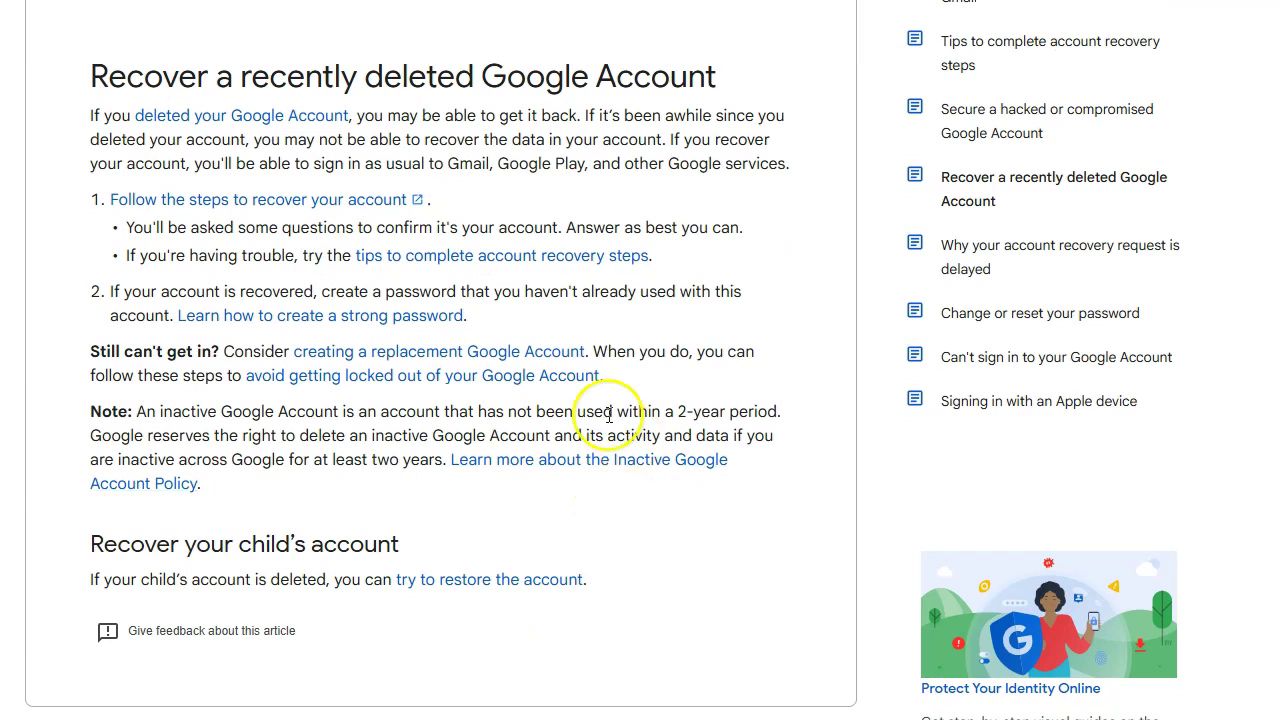
- Open 'Tips to complete account recovery steps' and read down to the 'Need more help?' card
click(548, 258)
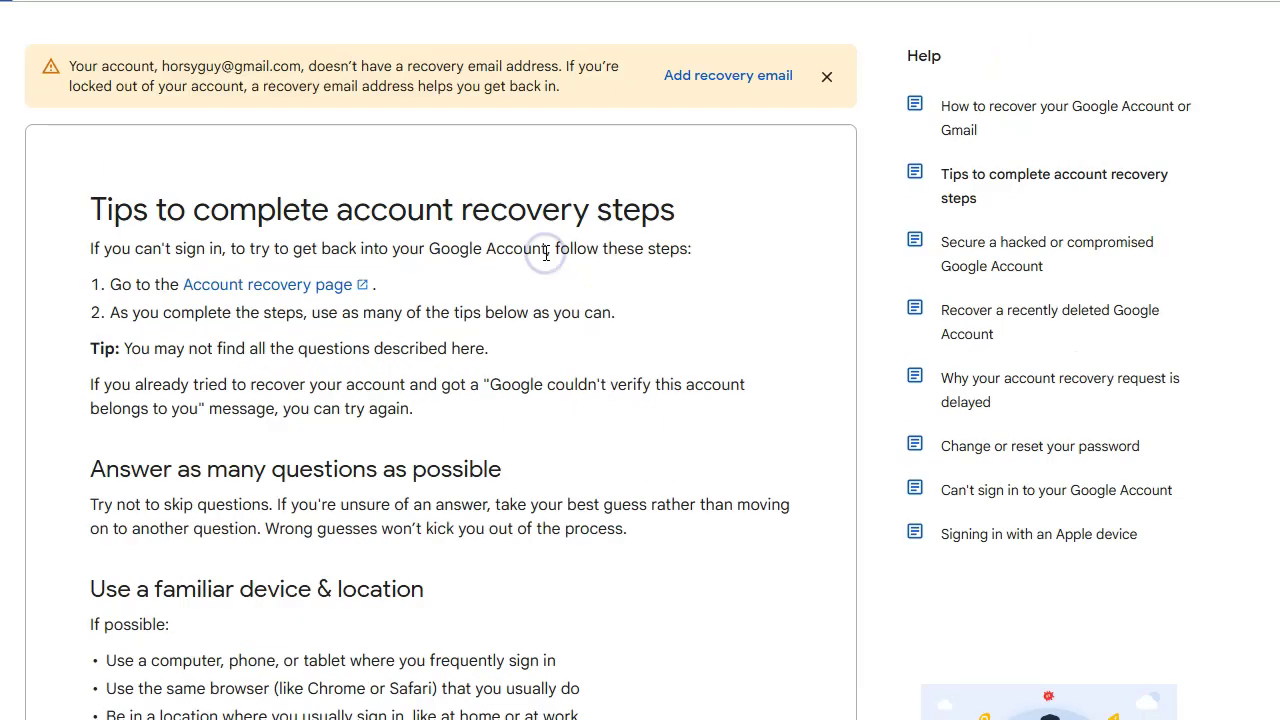
scroll(673, 383, down, 10)
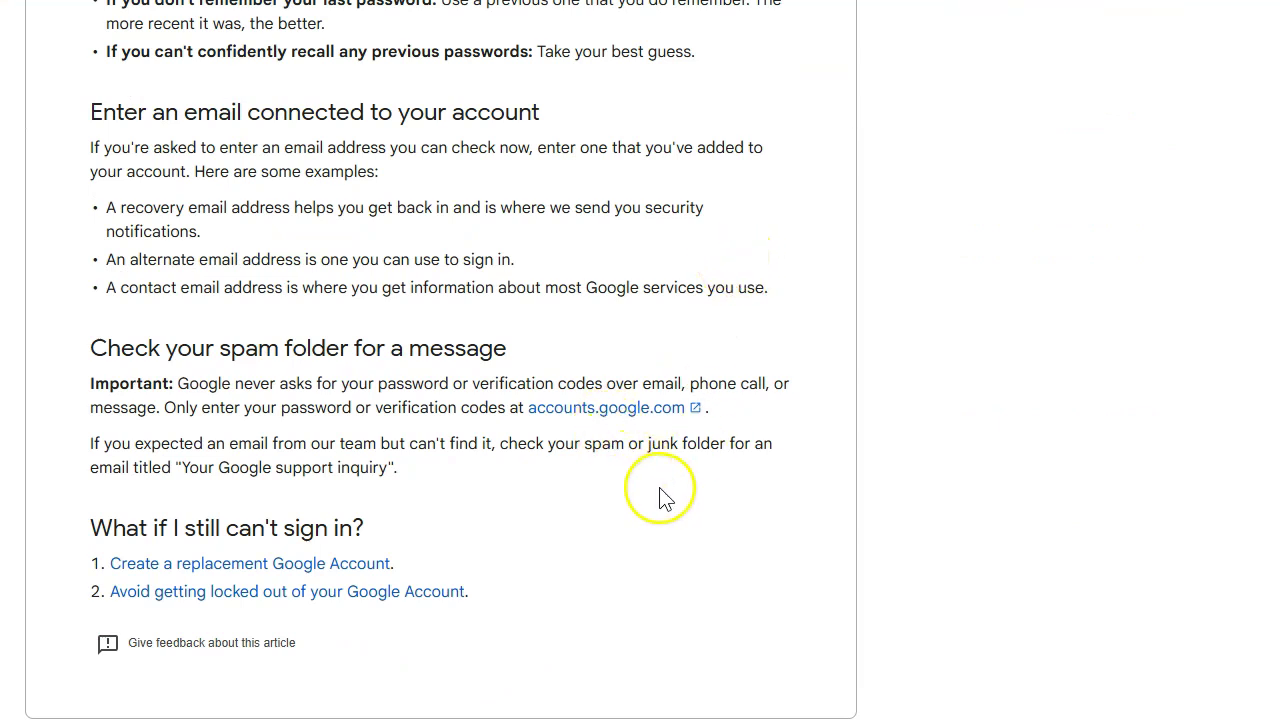
scroll(606, 528, down, 3)
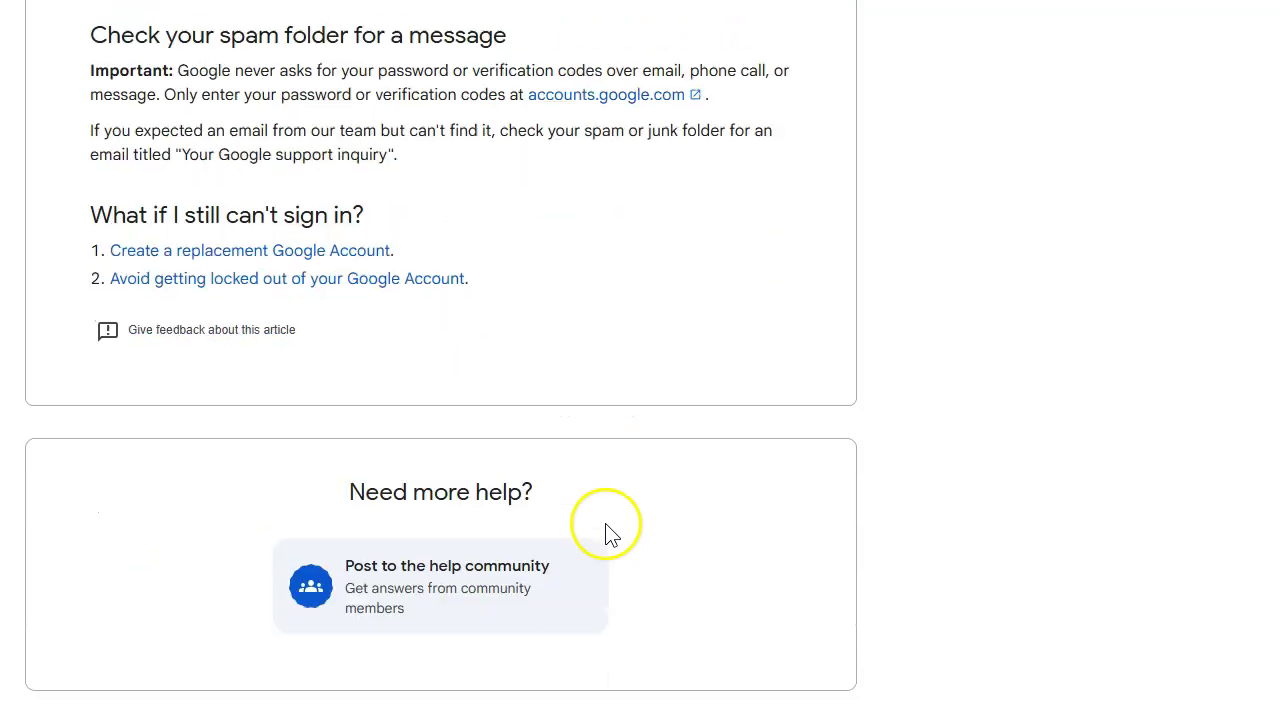
scroll(620, 528, up, 4)
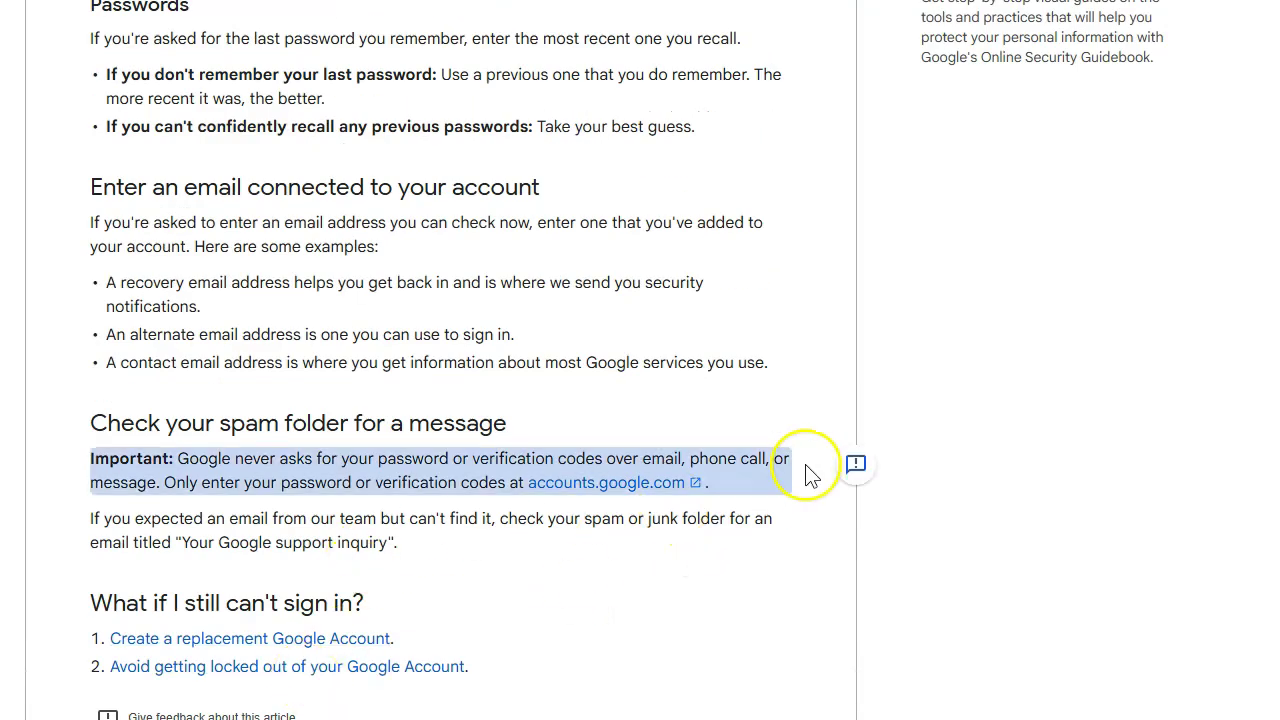
scroll(810, 474, down, 4)
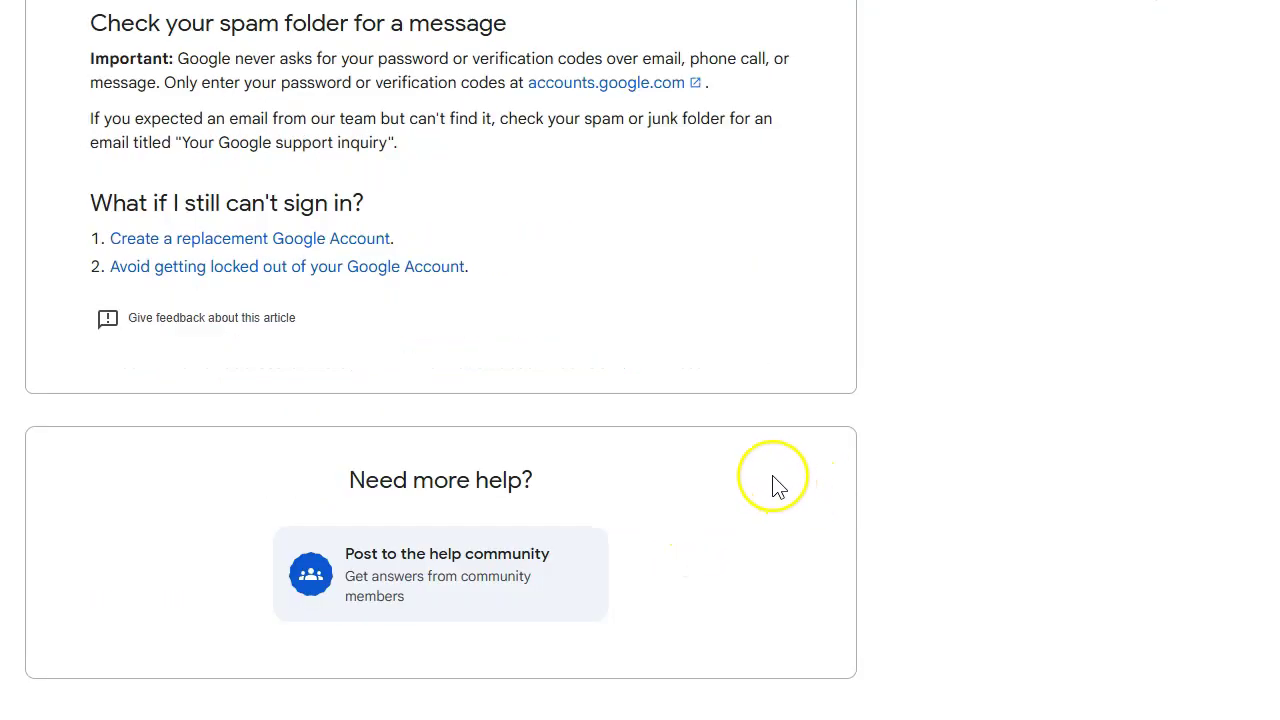
- Browse the Google Account Help Community's search box and featured posts, then return to the hacked-account article
click(437, 577)
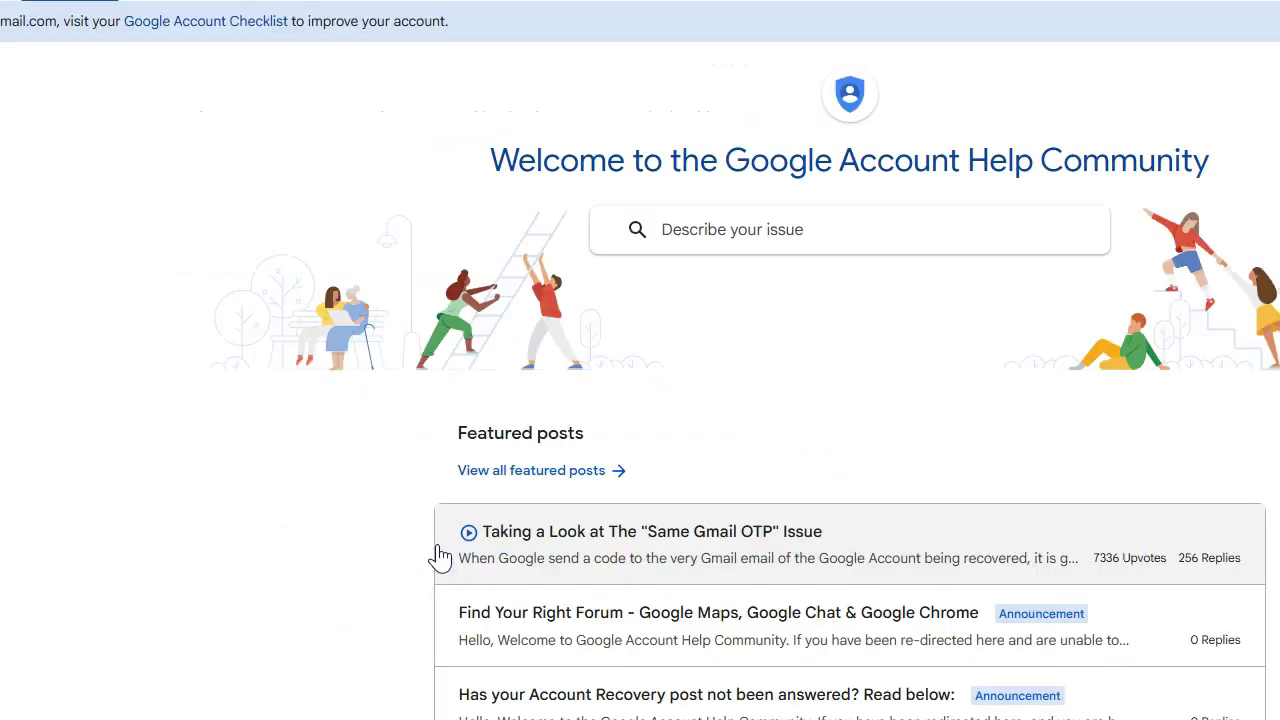
click(800, 238)
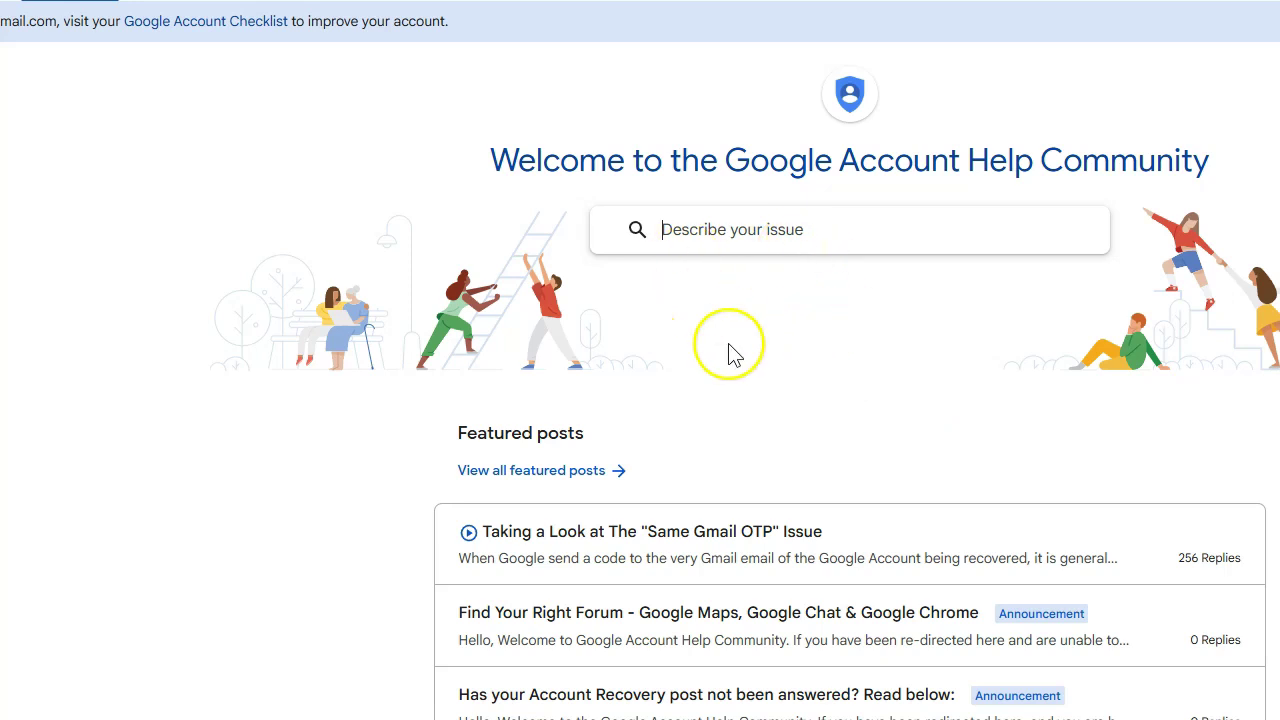
scroll(857, 449, down, 4)
scroll(863, 329, up, 4)
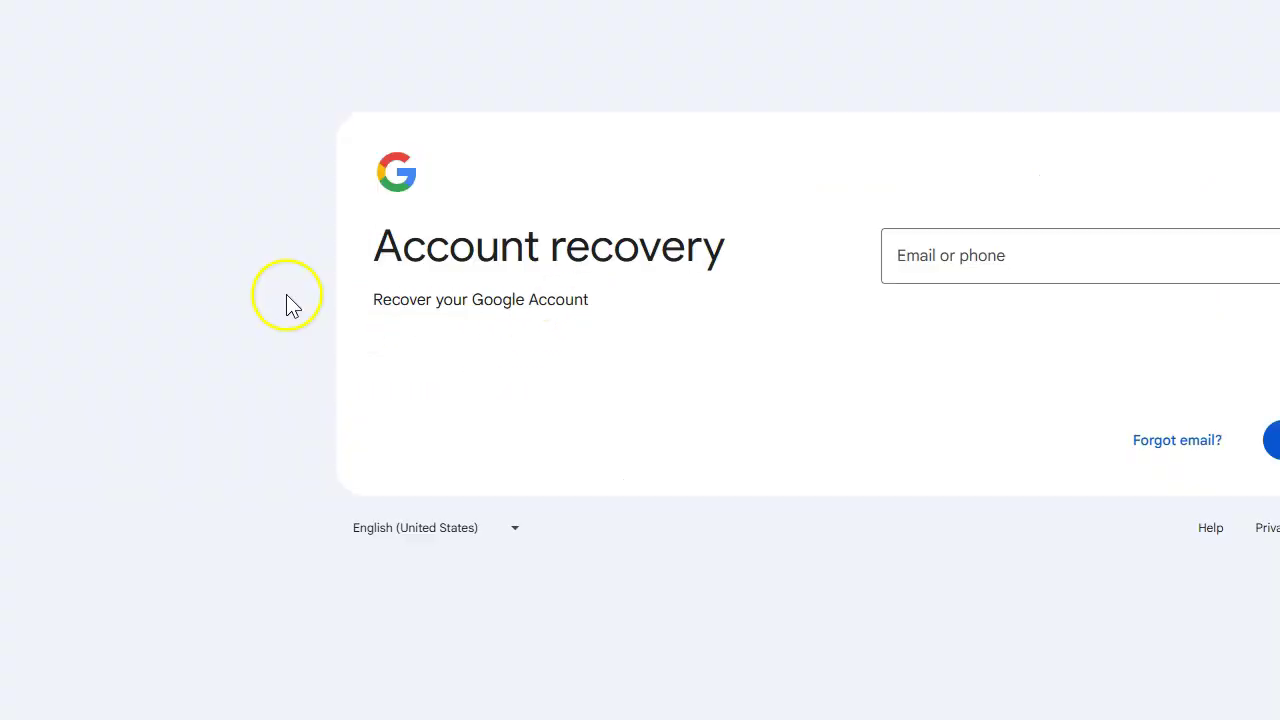
- Open the account recovery page and enter the account's email address in the Email field
click(1063, 257)
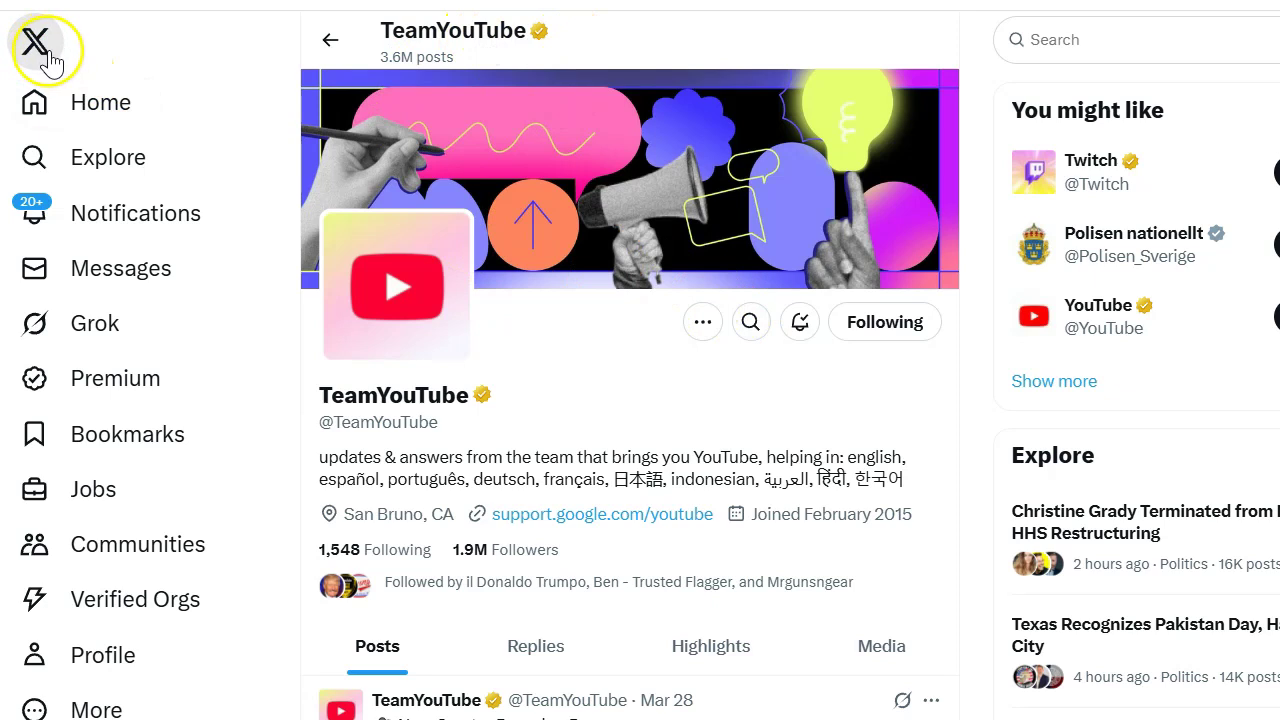
- Scroll TeamYouTube's X profile and start a reply to its latest Creator Roundup post
scroll(649, 371, down, 3)
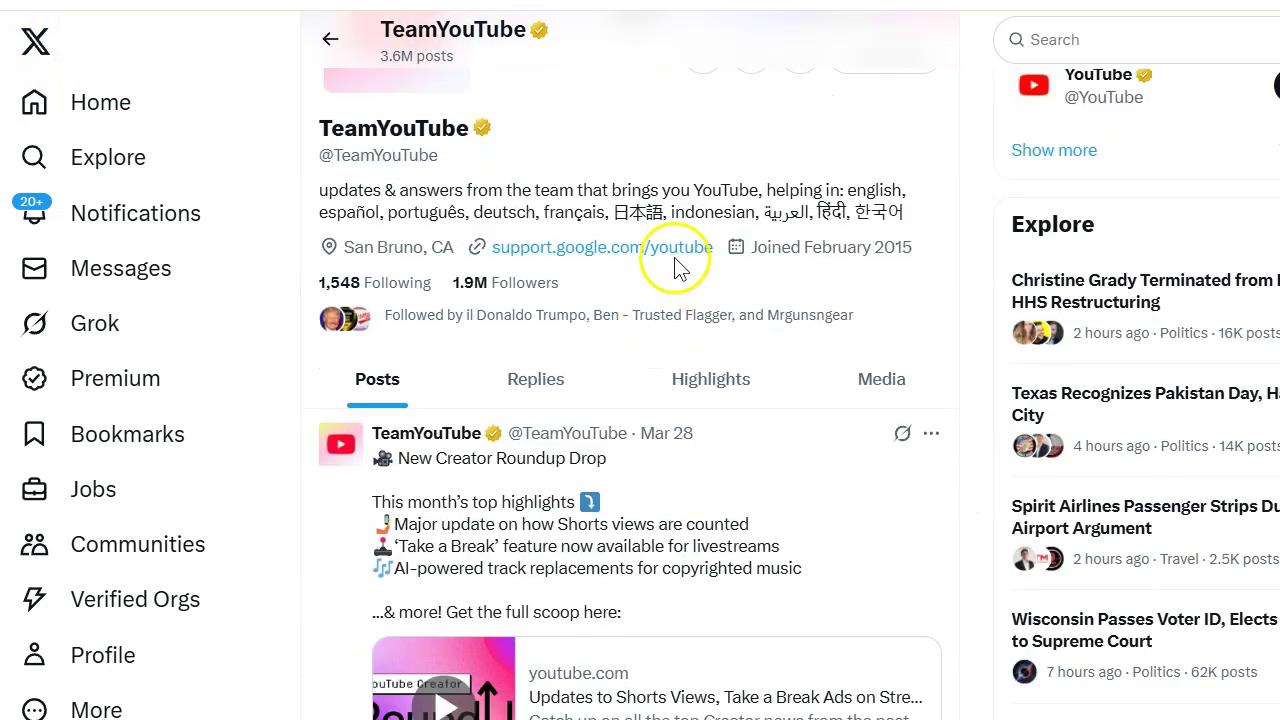
scroll(677, 268, down, 3)
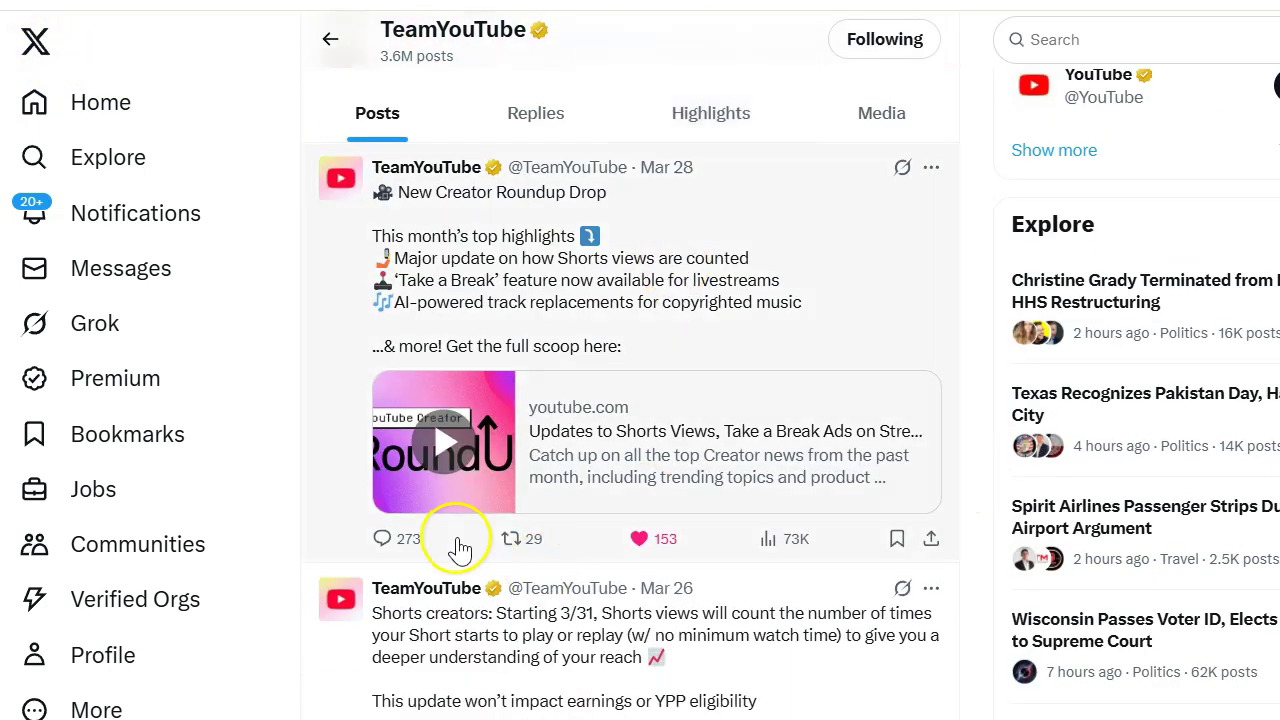
click(383, 540)
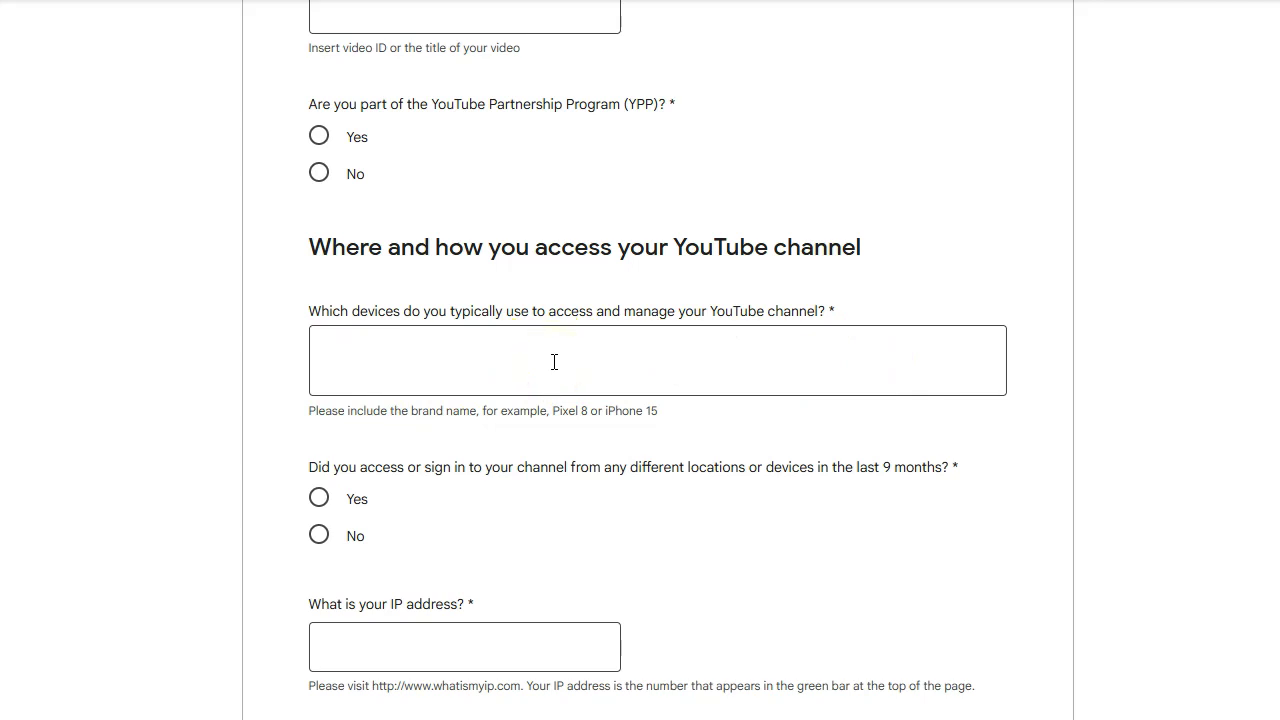
scroll(560, 363, down, 3)
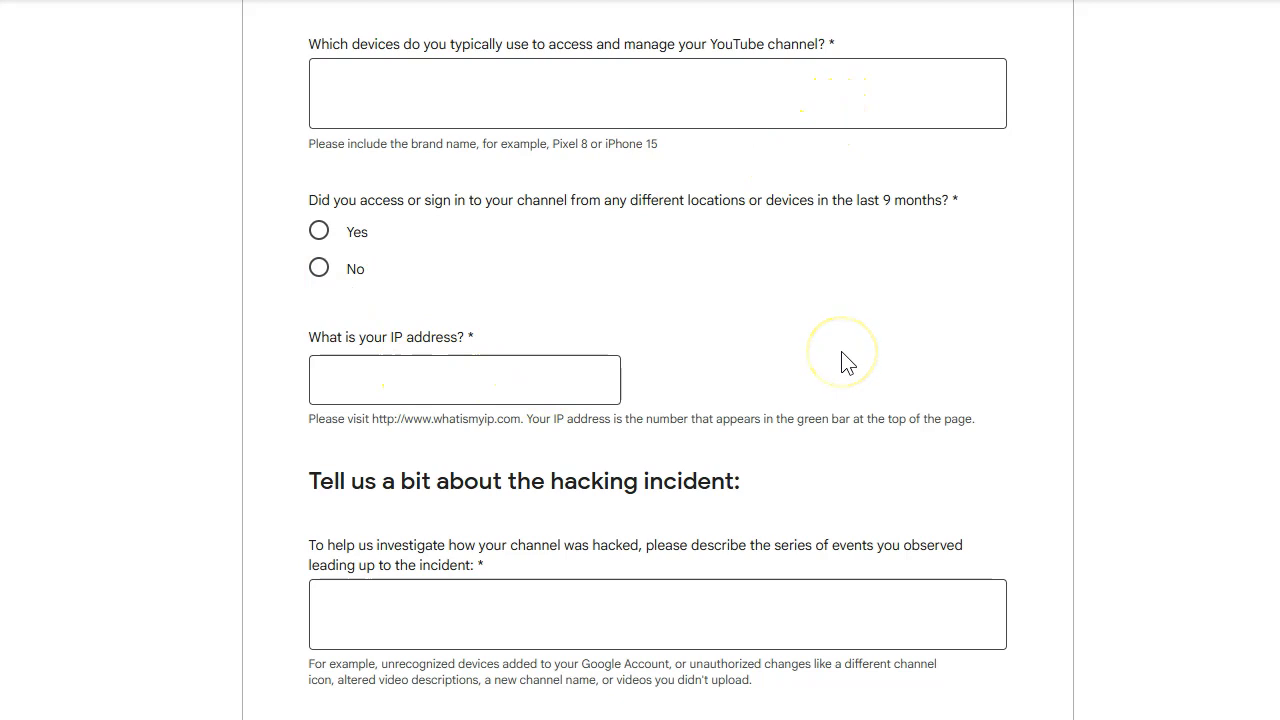
scroll(808, 297, down, 1)
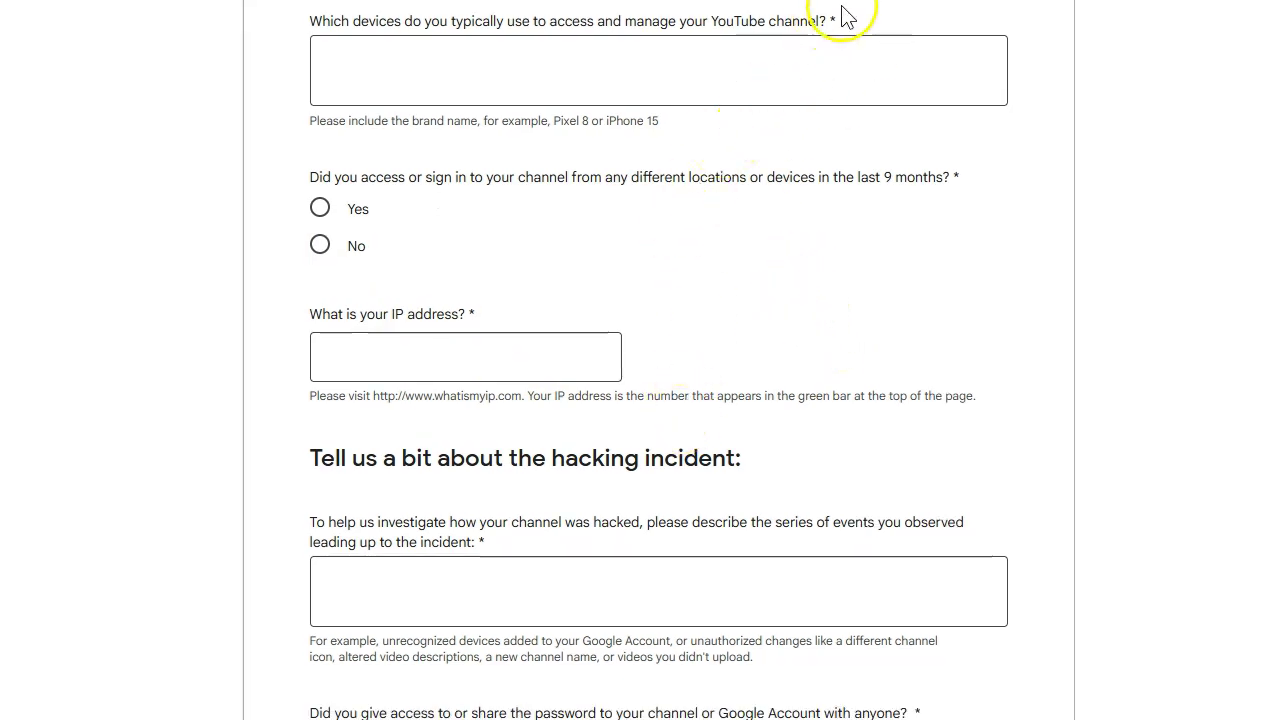
scroll(400, 475, down, 2)
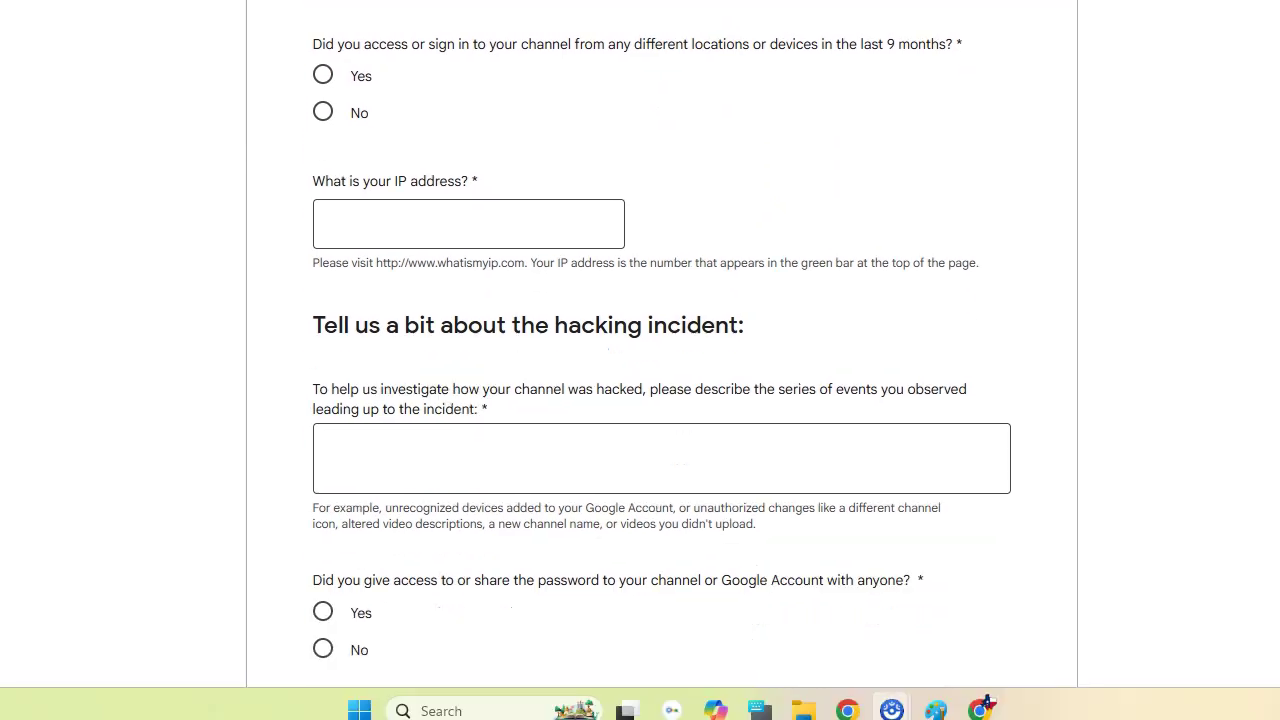
- Search the Start menu for 'ip' and launch Command Prompt
click(360, 712)
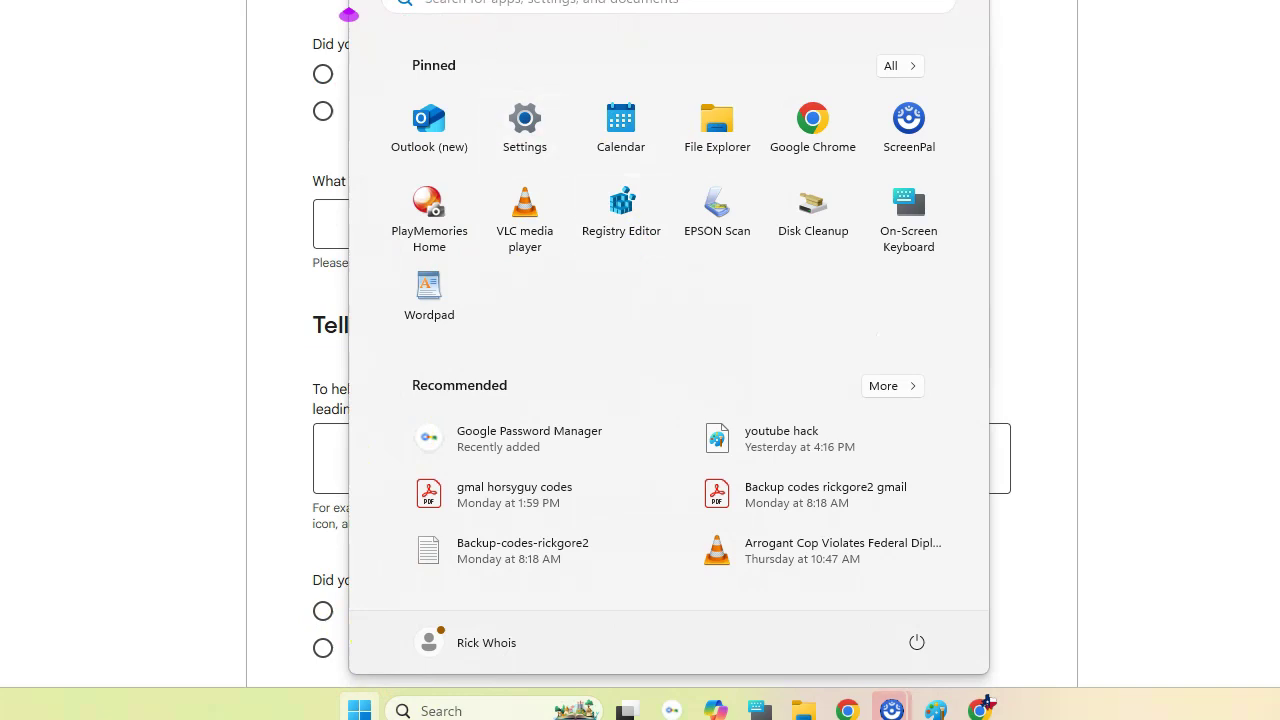
text(ip)
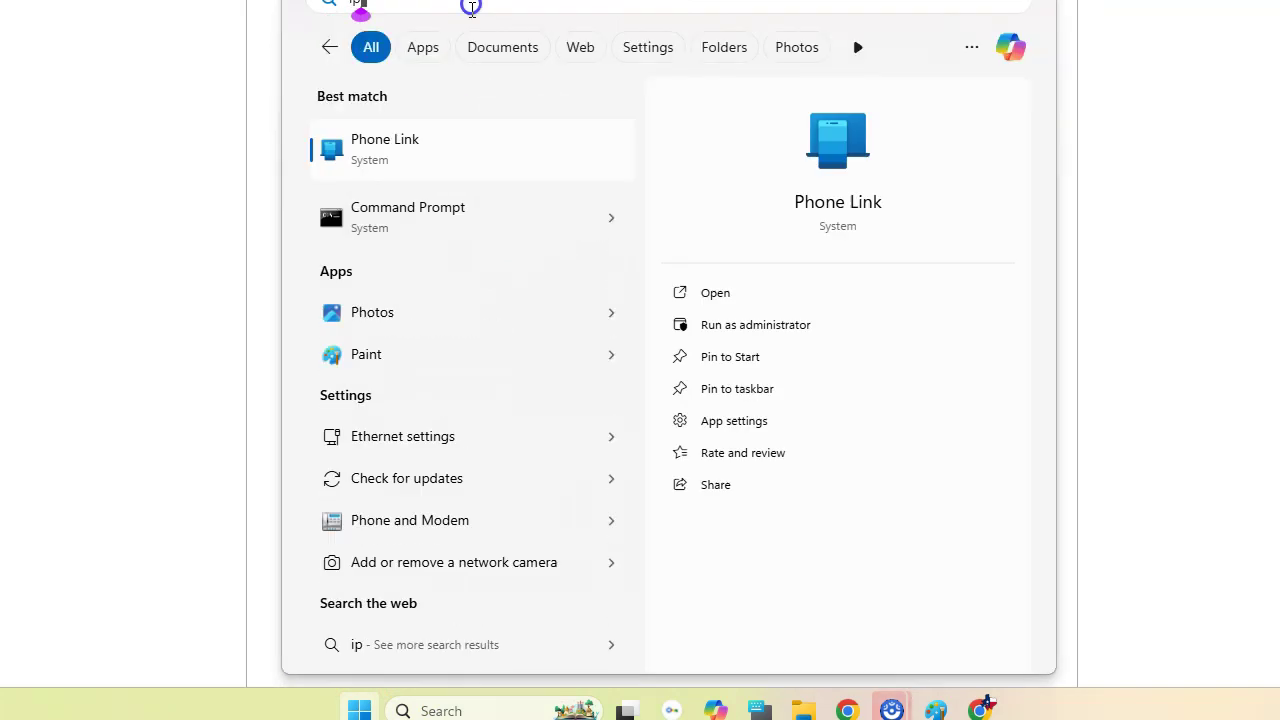
click(413, 212)
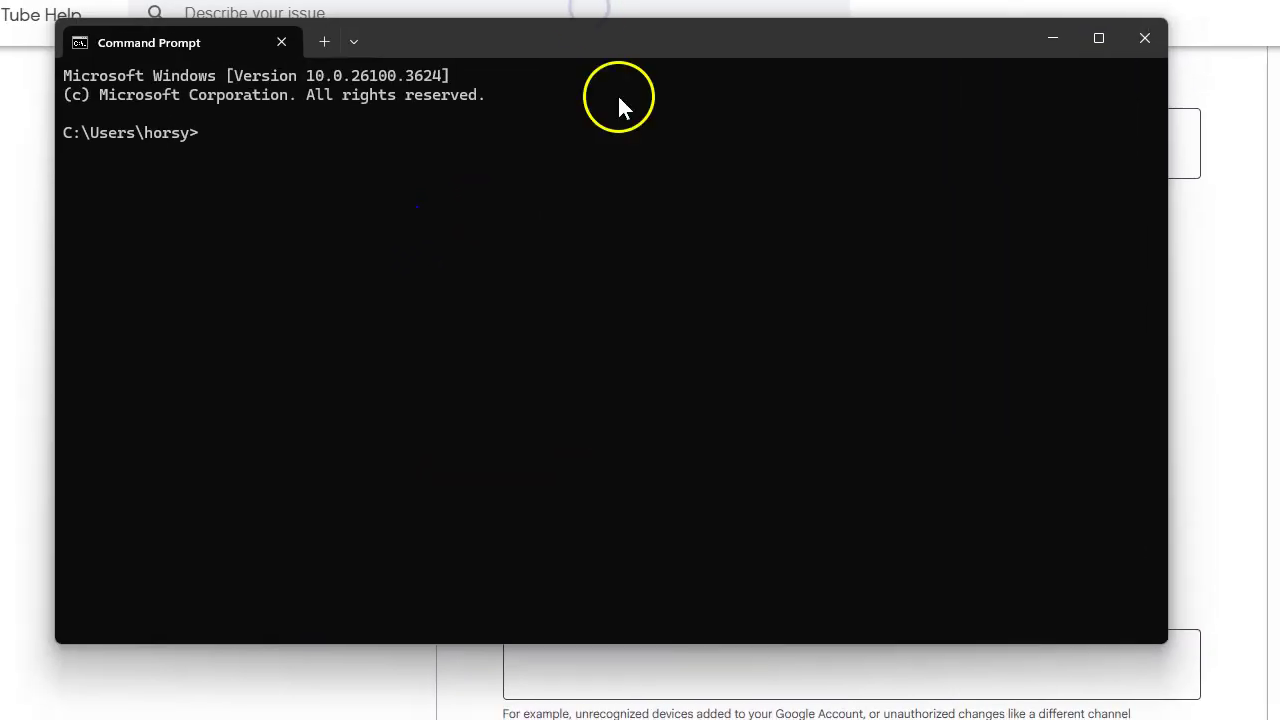
- Run ipconfig, select the IPv6 Address line, then close Command Prompt
click(238, 132)
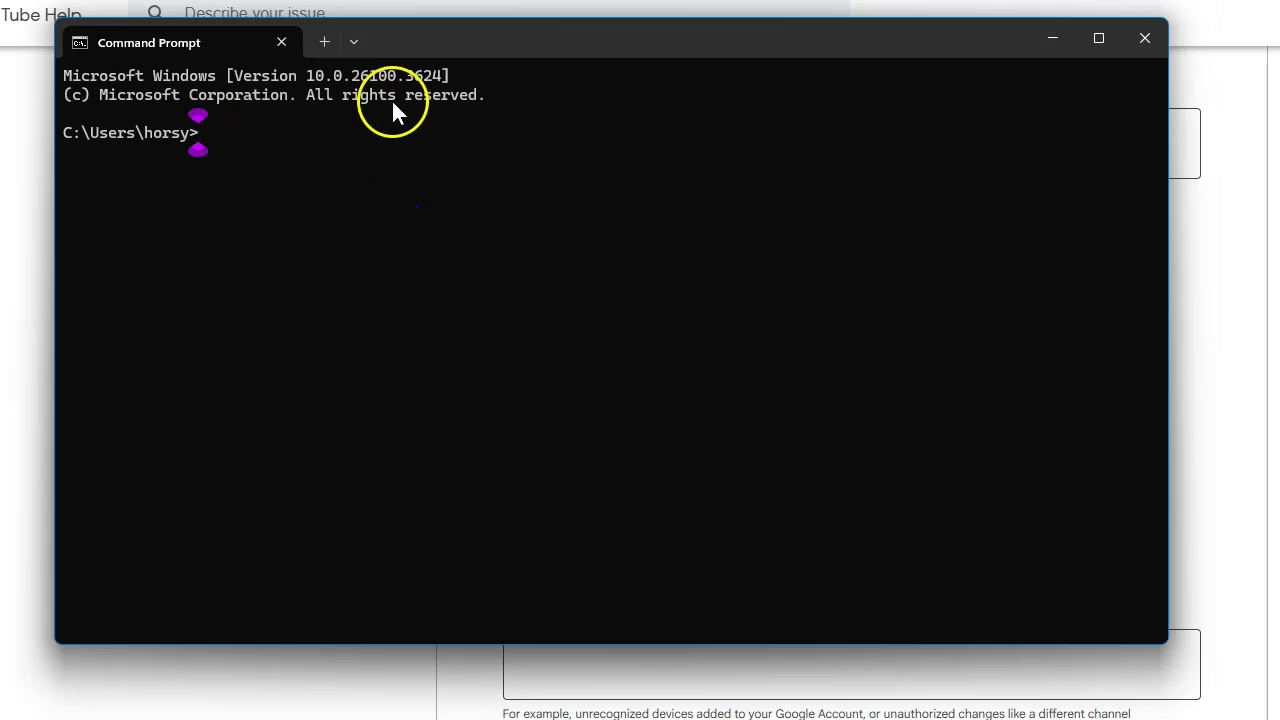
text(ipconfig)
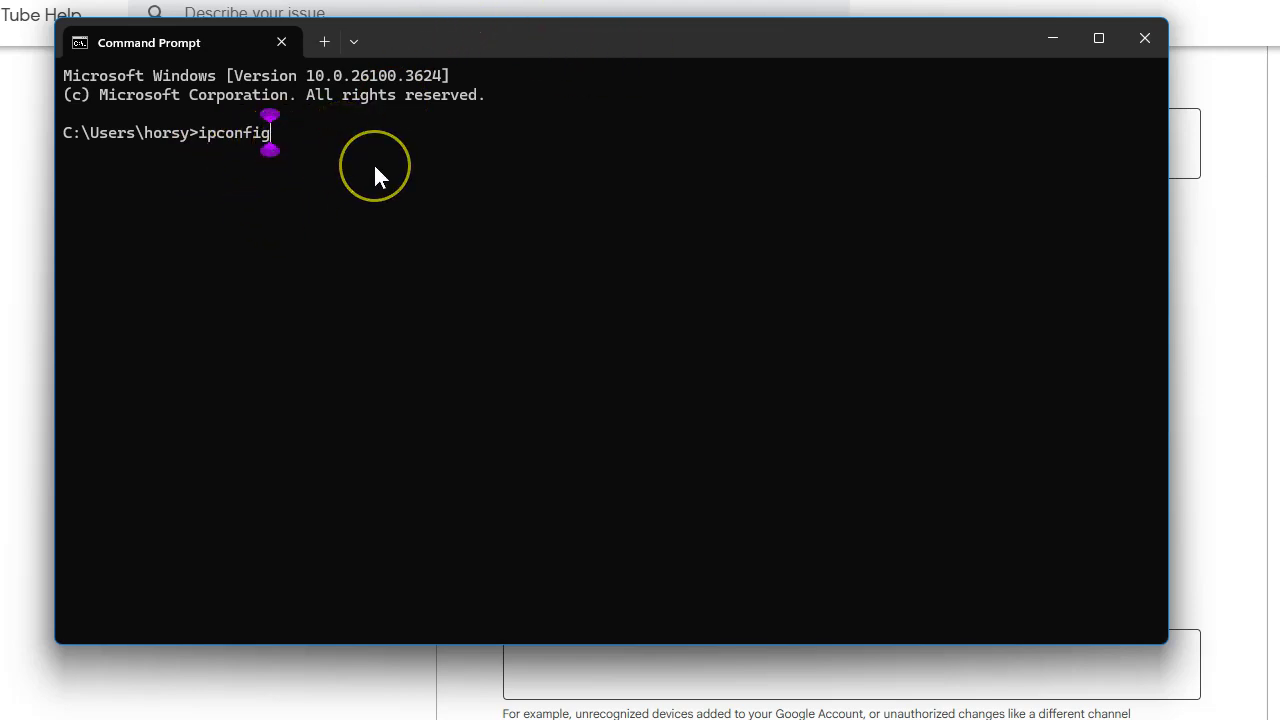
key(Return)
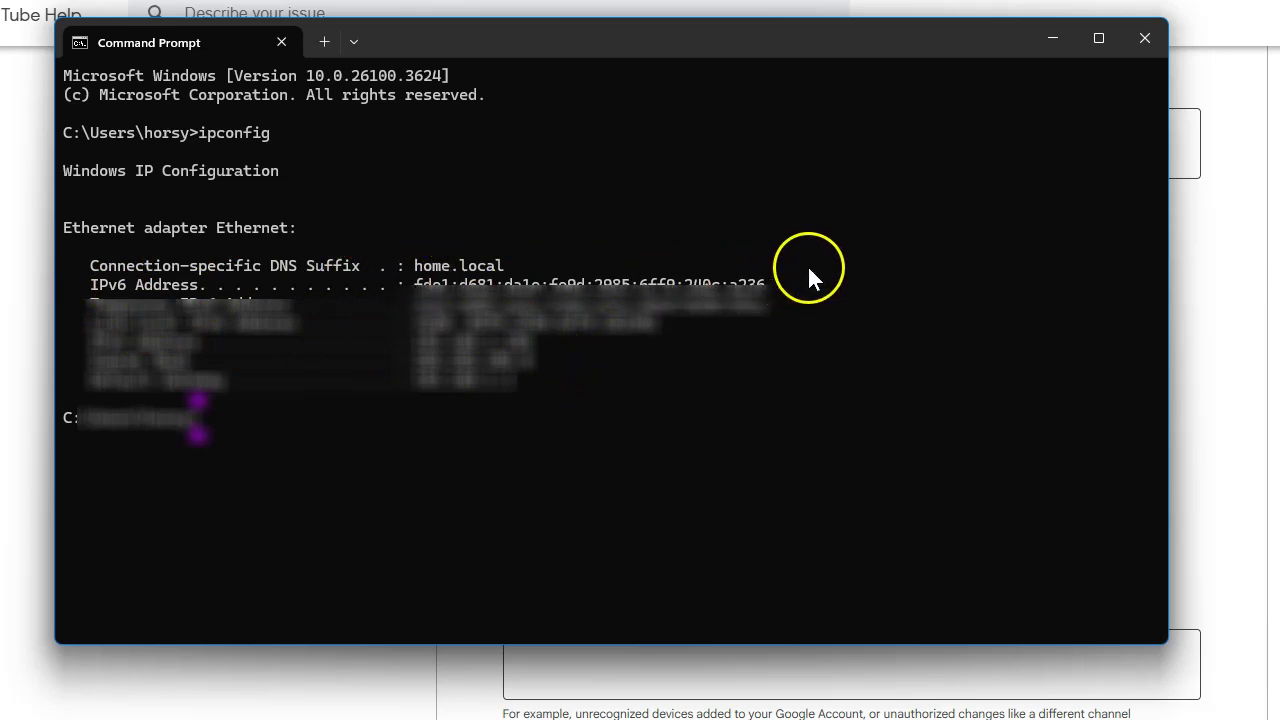
drag(785, 286, 659, 281)
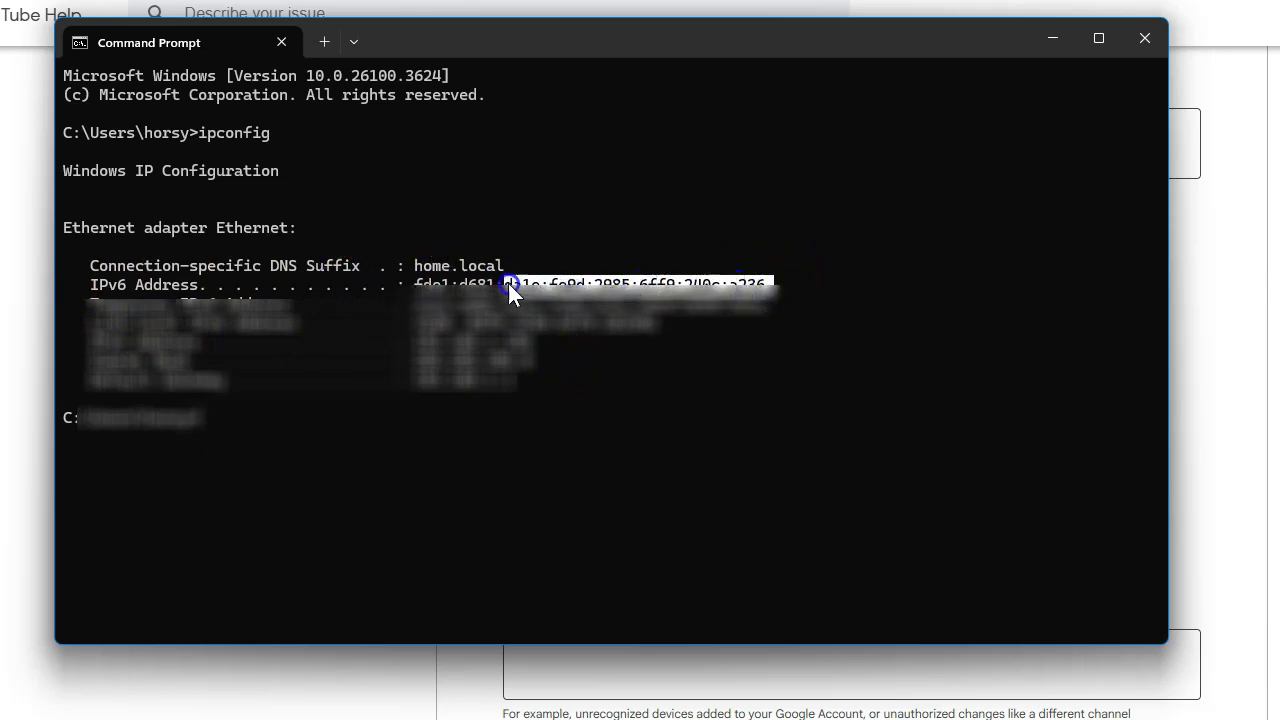
drag(440, 279, 769, 293)
click(442, 270)
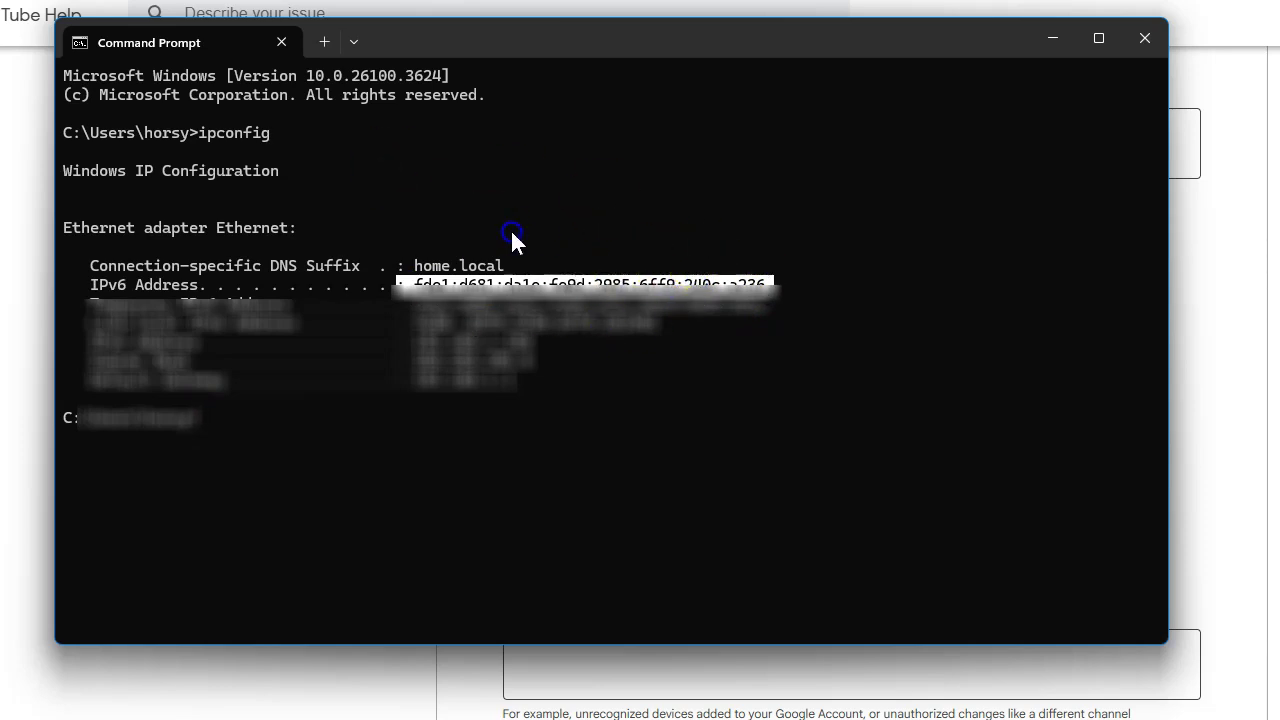
click(1144, 38)
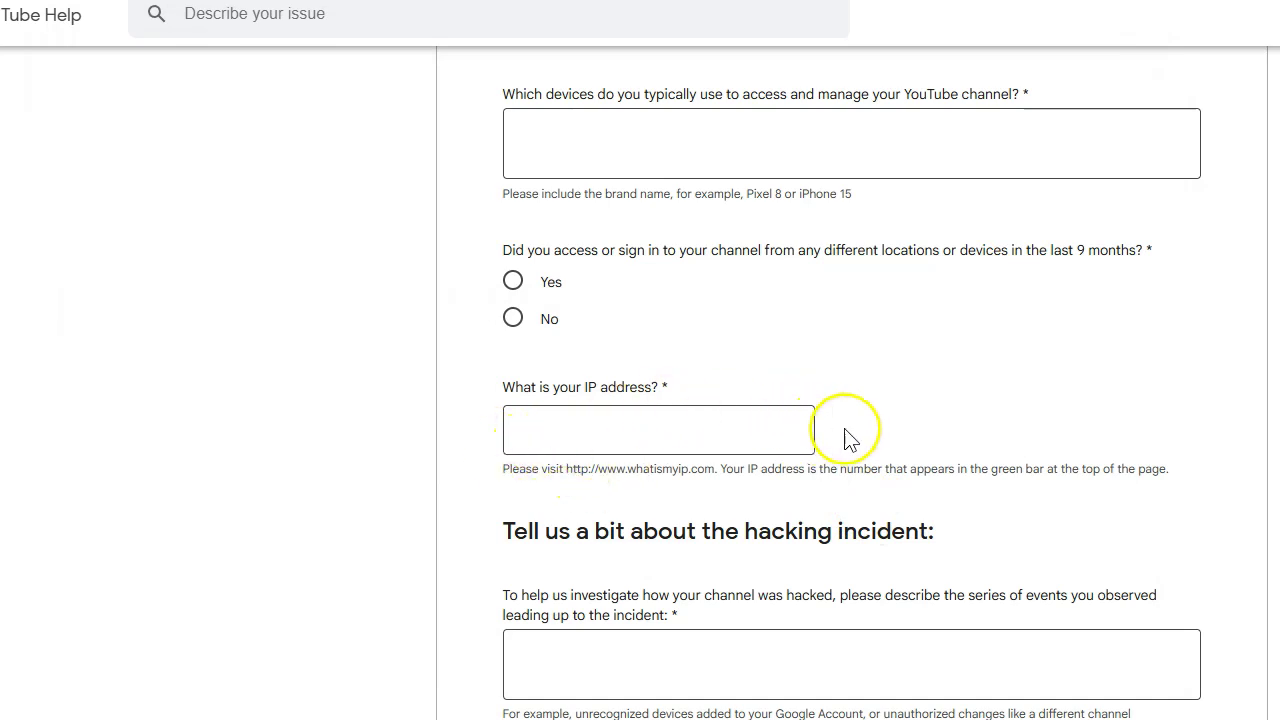
scroll(830, 430, down, 3)
scroll(948, 447, up, 3)
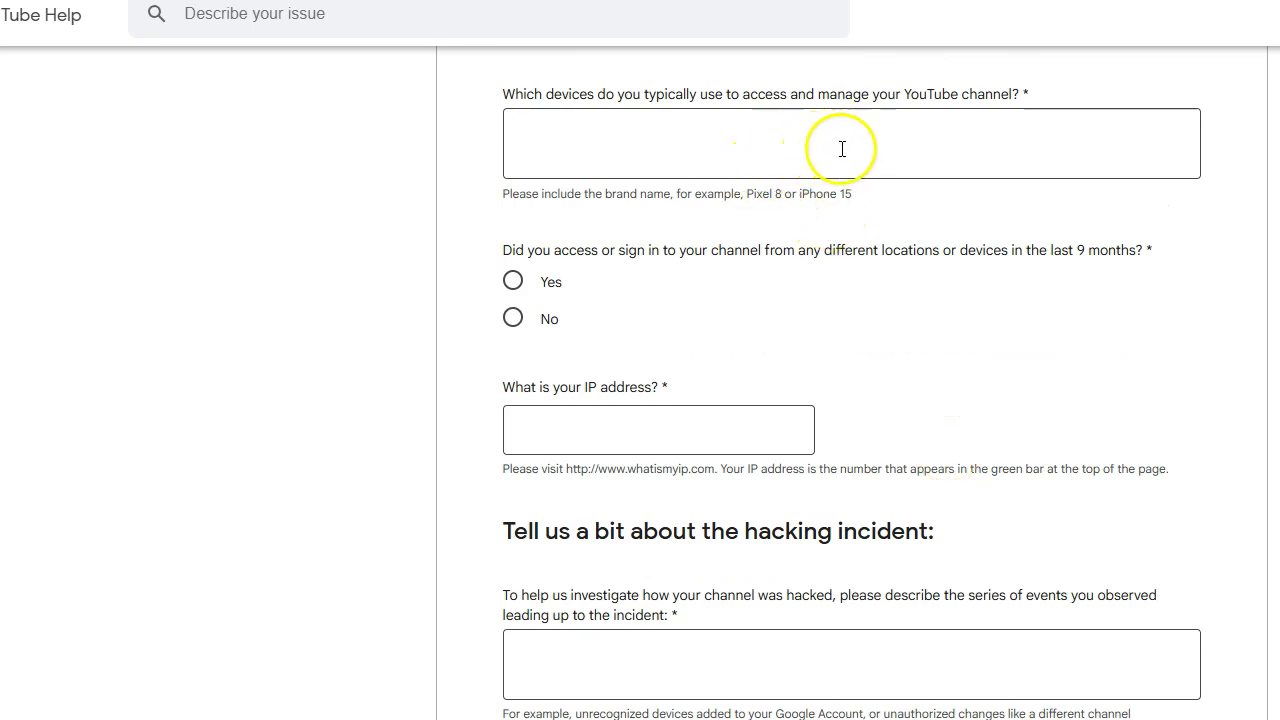
scroll(850, 180, down, 2)
scroll(789, 497, down, 2)
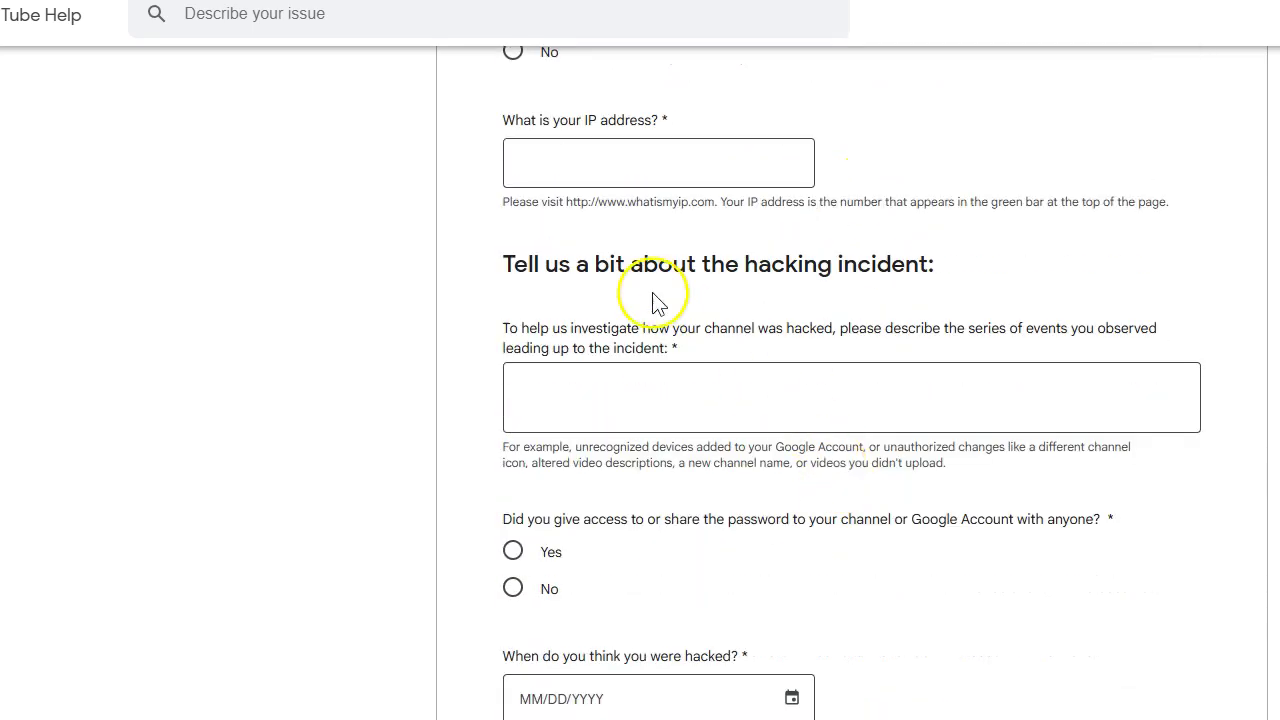
scroll(771, 371, down, 2)
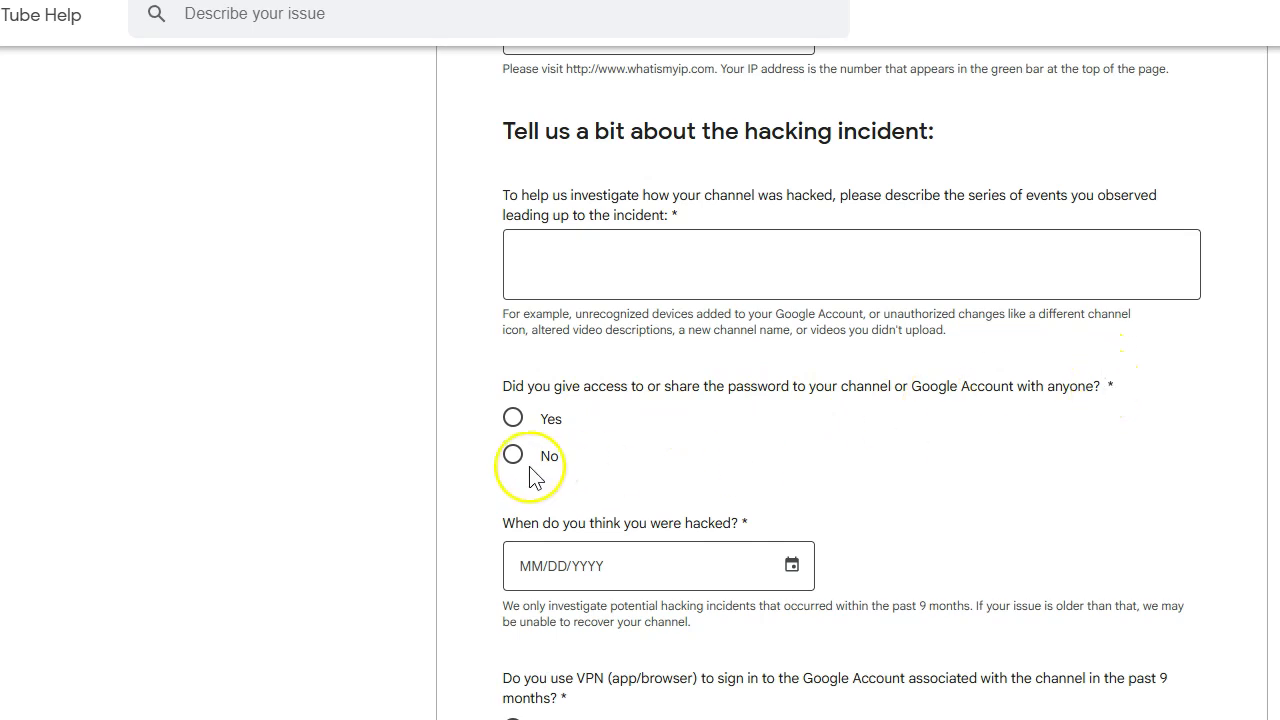
scroll(1198, 335, down, 3)
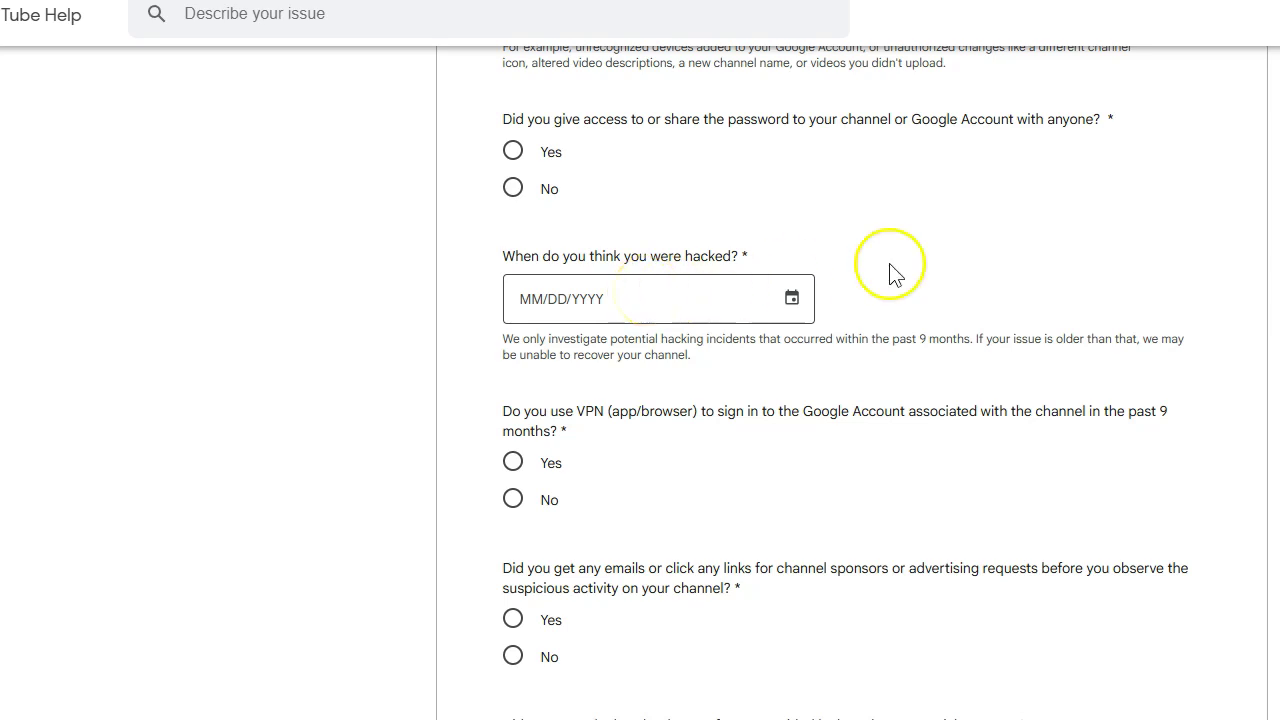
scroll(985, 370, down, 1)
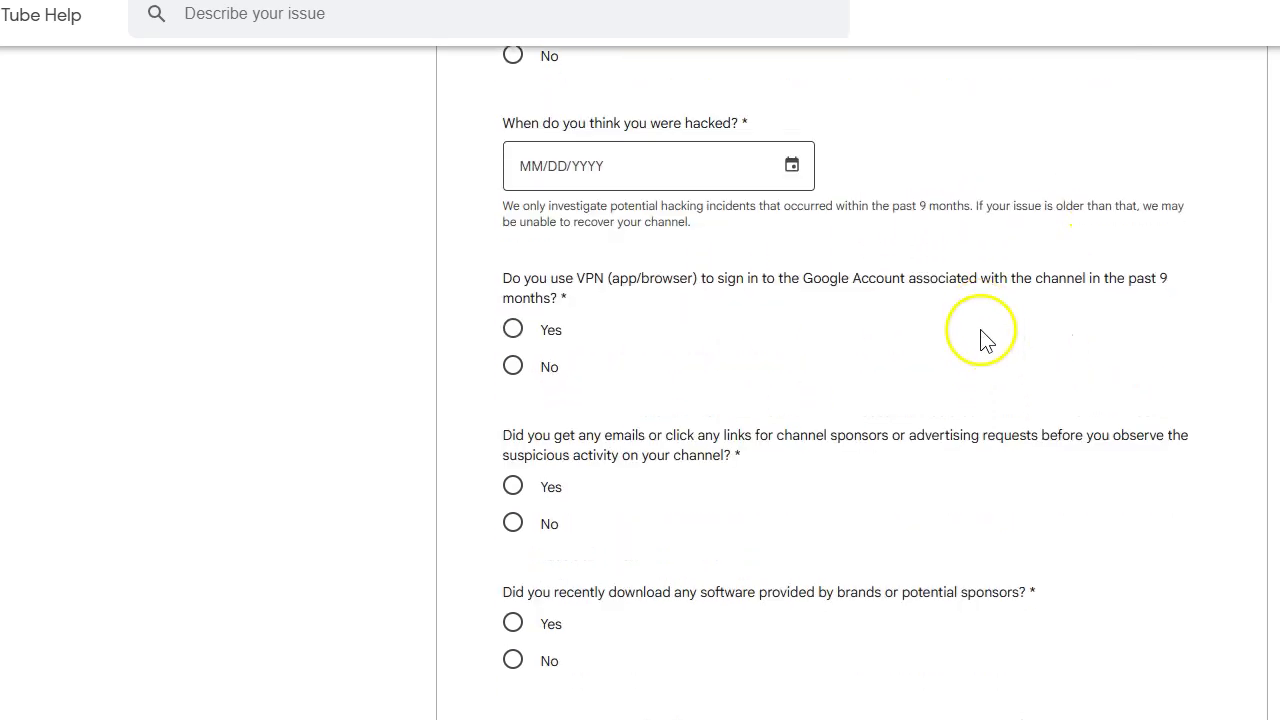
scroll(985, 340, down, 1)
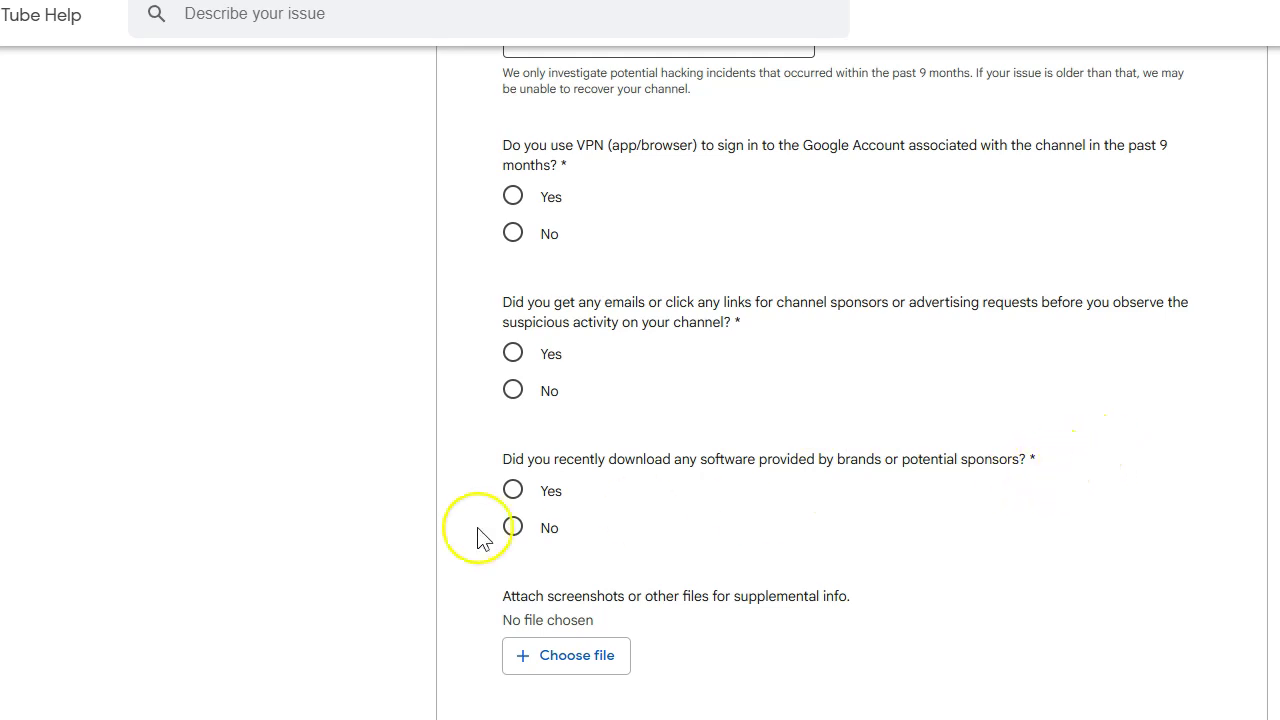
- Scroll down the report form to the screenshot attachment field
scroll(555, 392, down, 3)
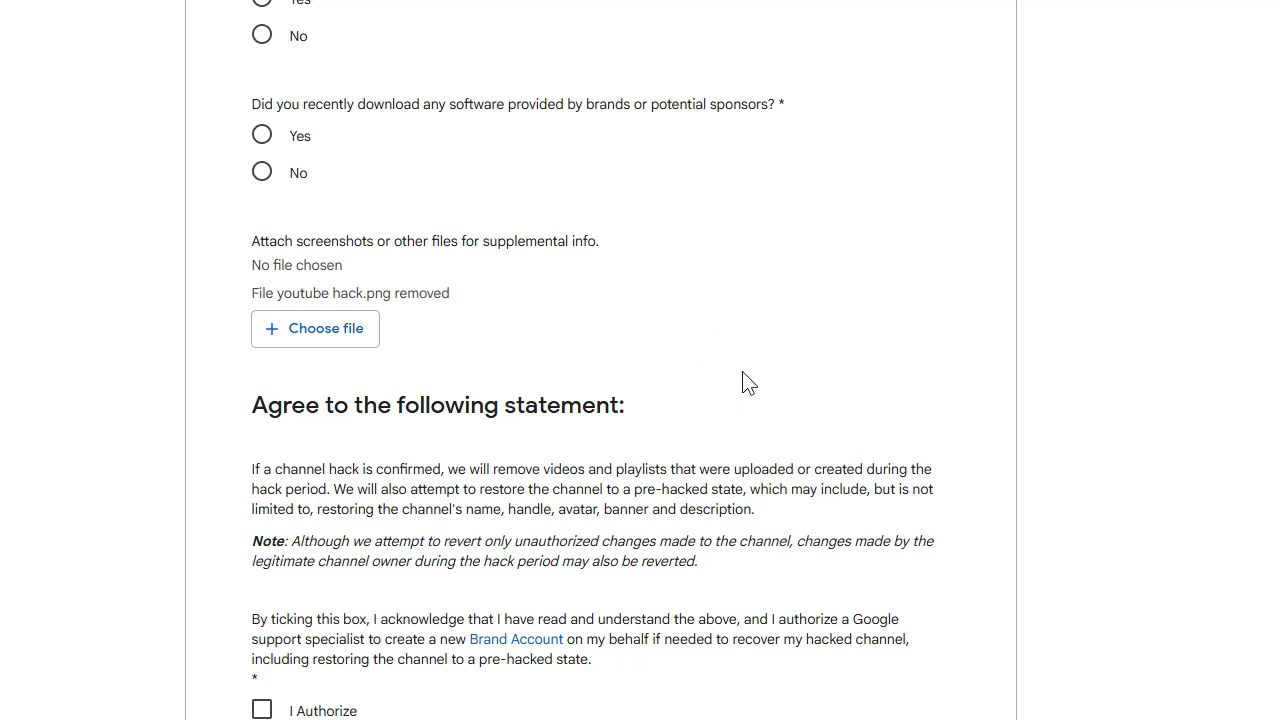
scroll(760, 357, down, 2)
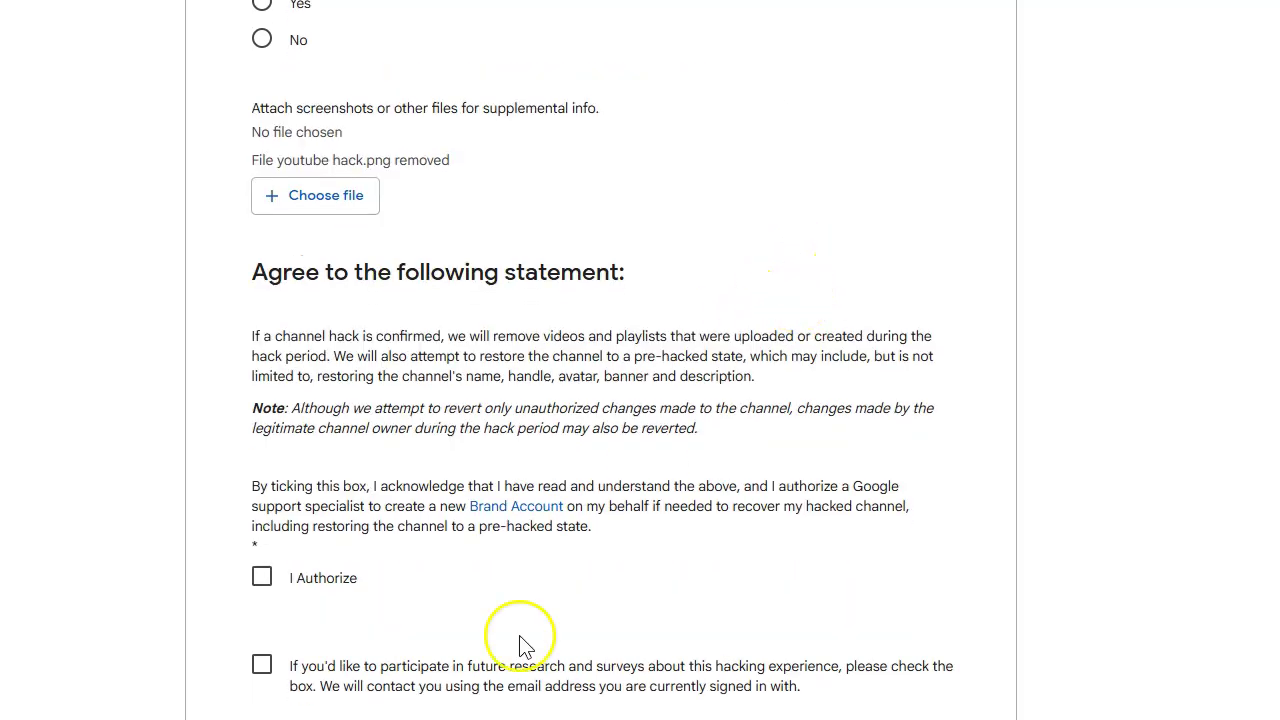
scroll(790, 320, down, 3)
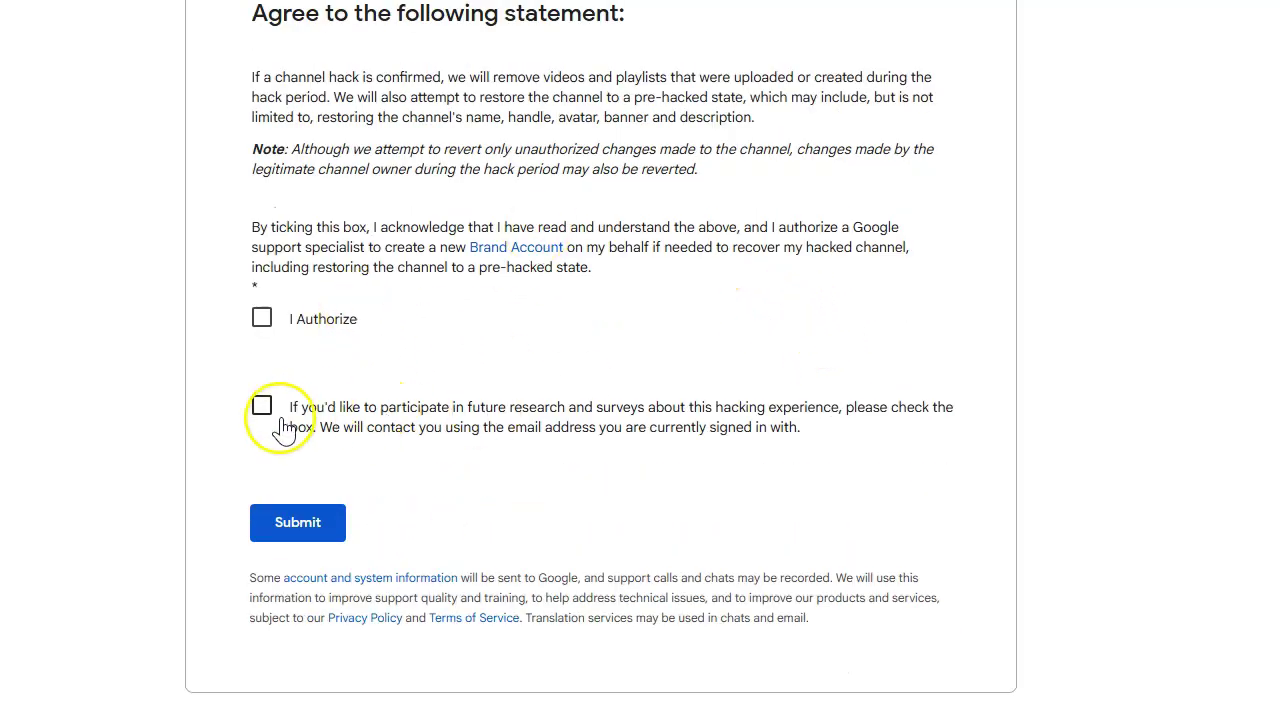
scroll(640, 452, up, 7)
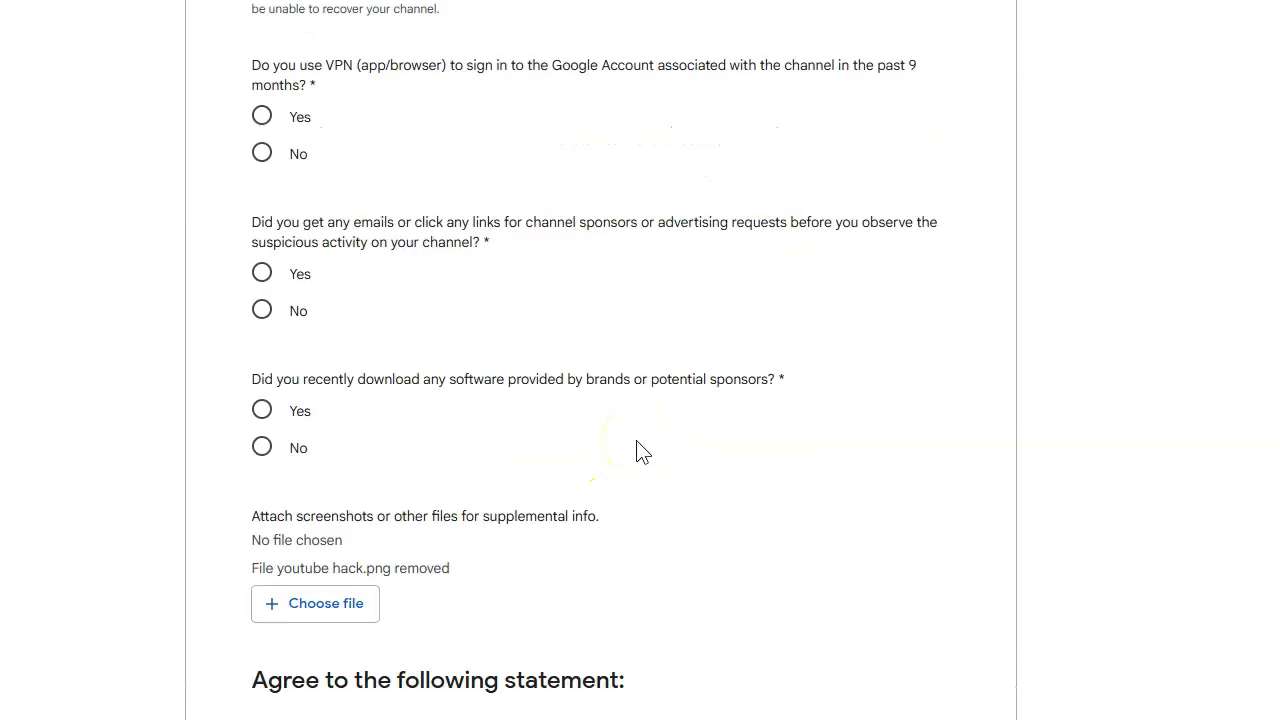
scroll(640, 452, up, 4)
scroll(640, 452, up, 8)
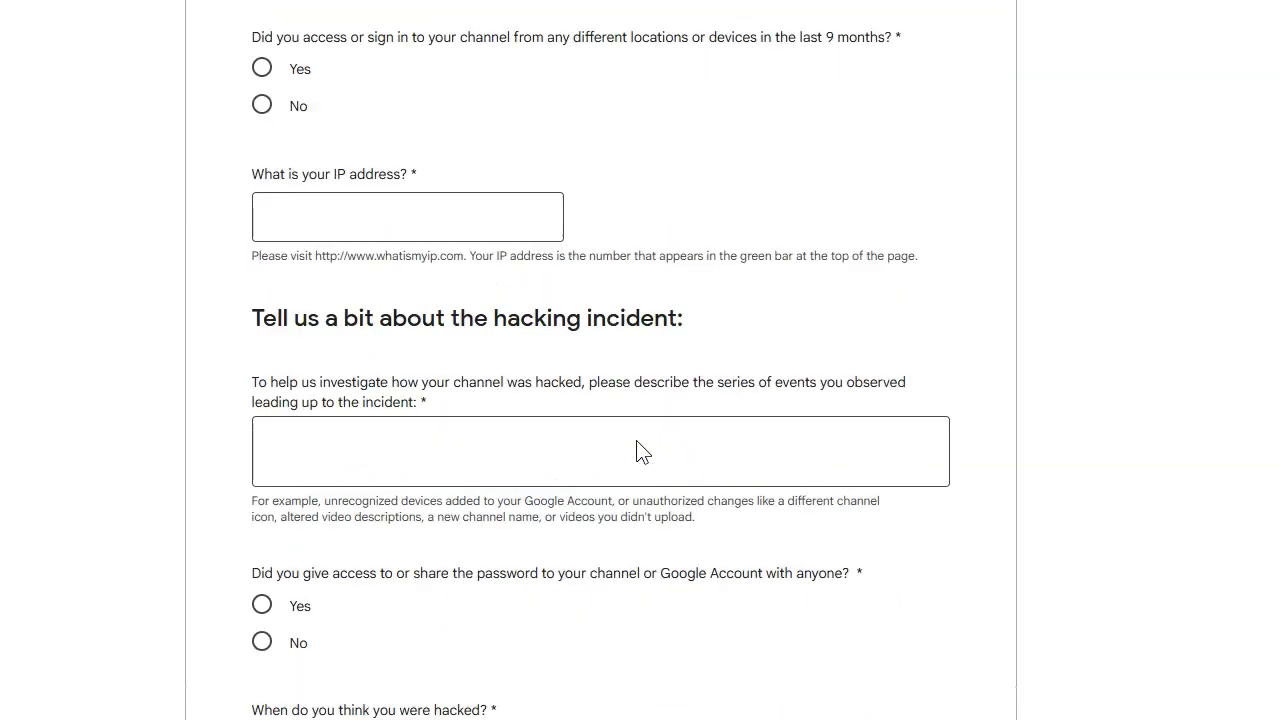
scroll(640, 452, up, 8)
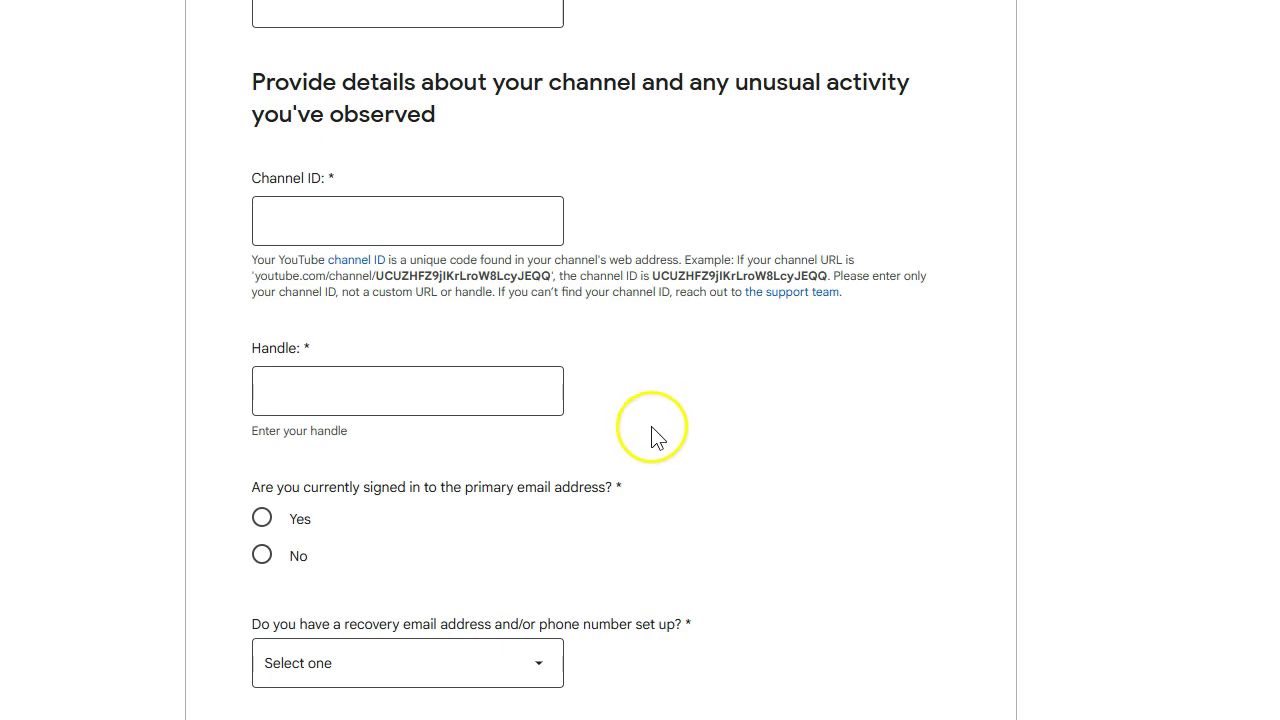
scroll(651, 437, up, 3)
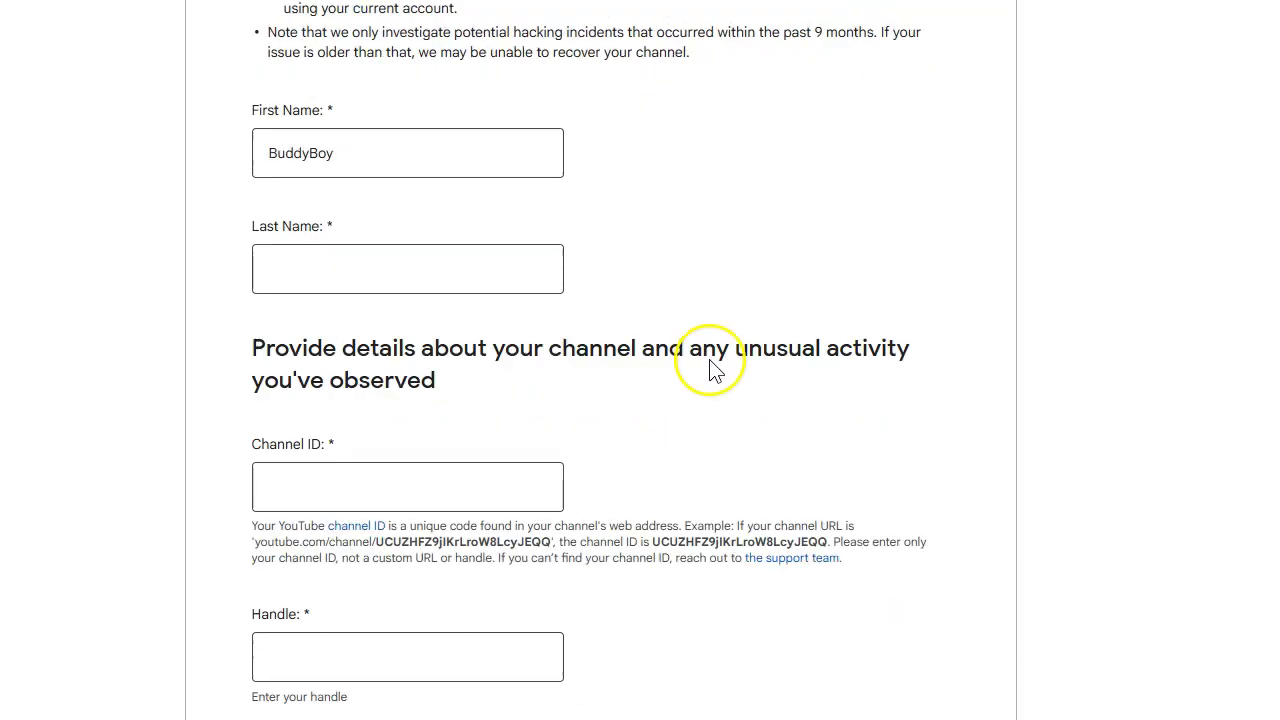
scroll(712, 368, down, 3)
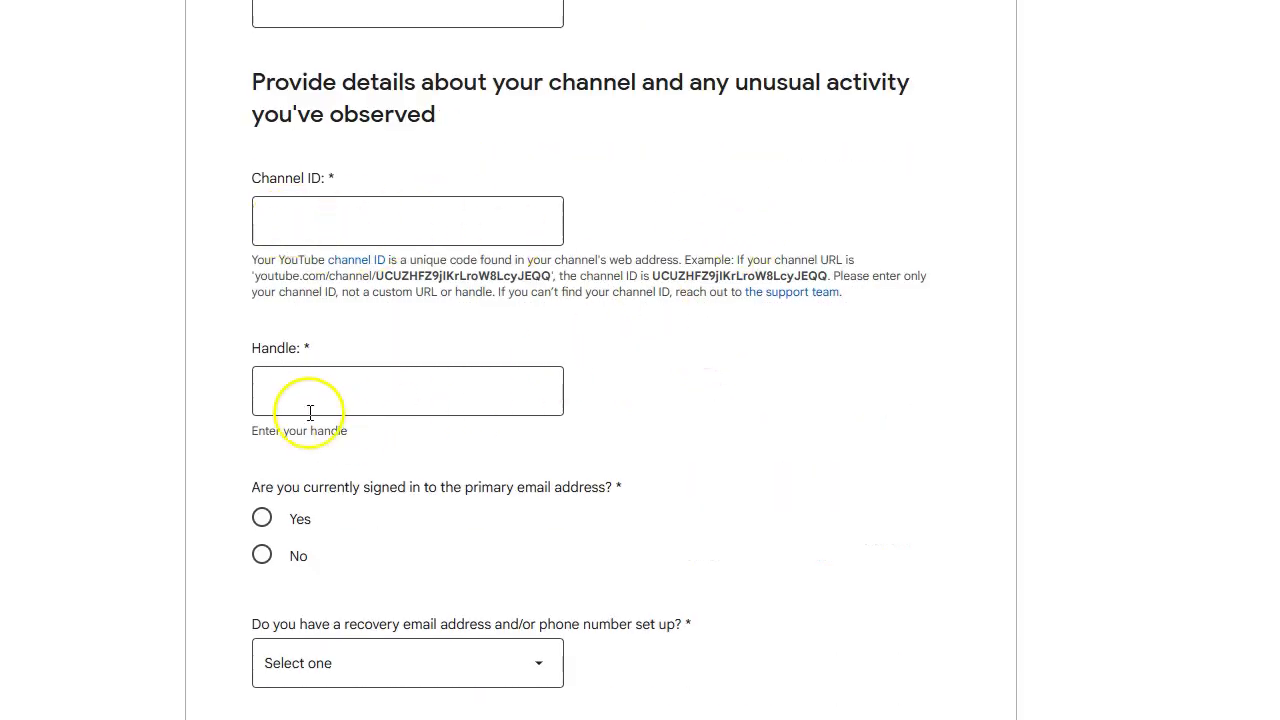
scroll(925, 355, down, 4)
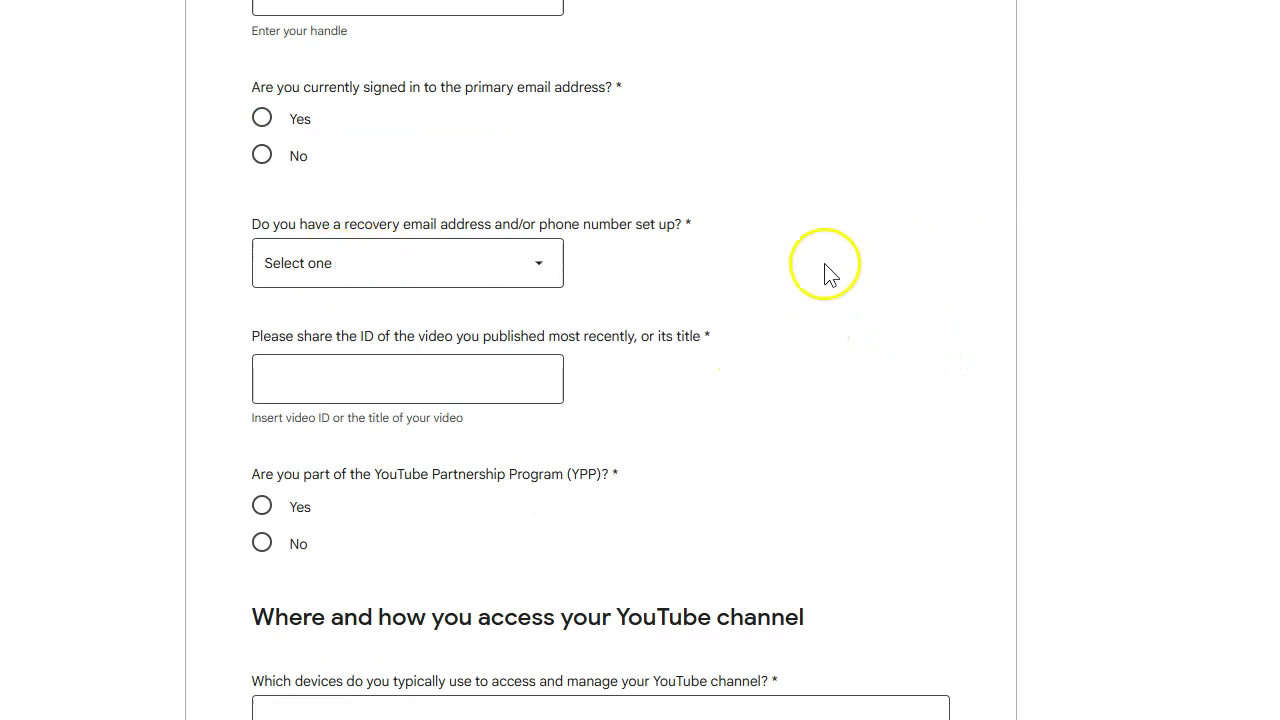
scroll(1031, 149, down, 6)
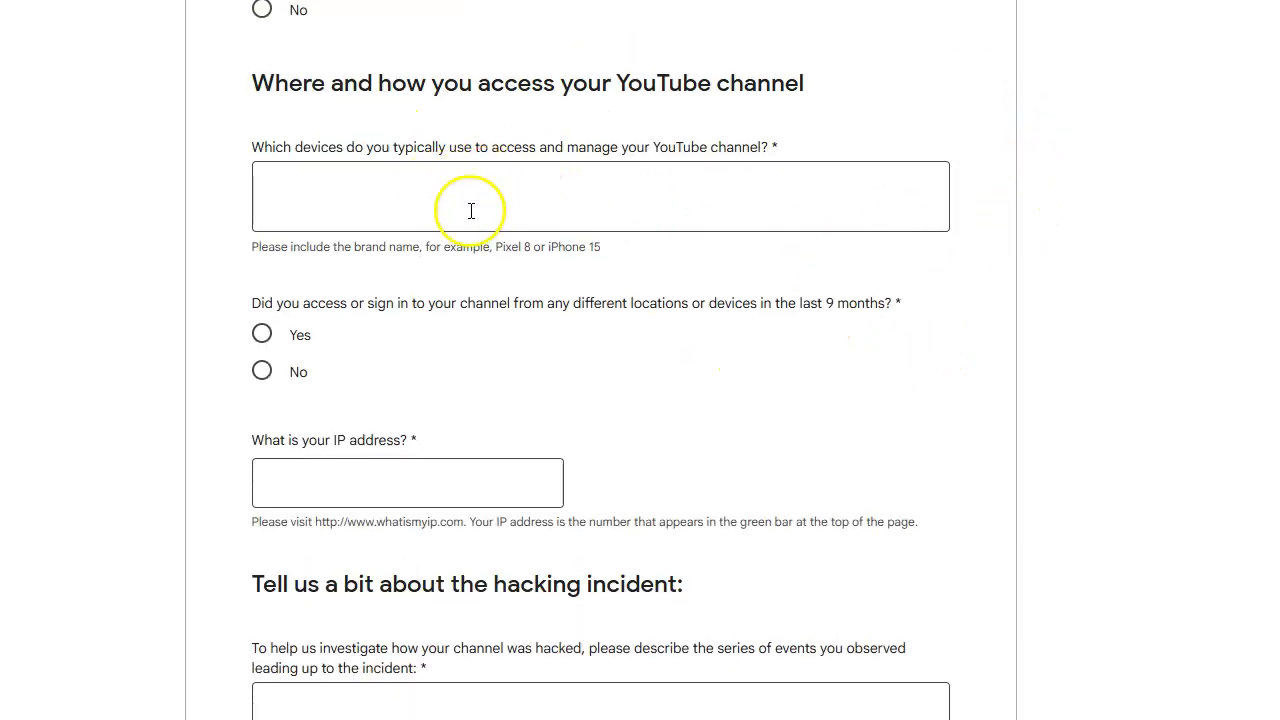
scroll(849, 337, down, 3)
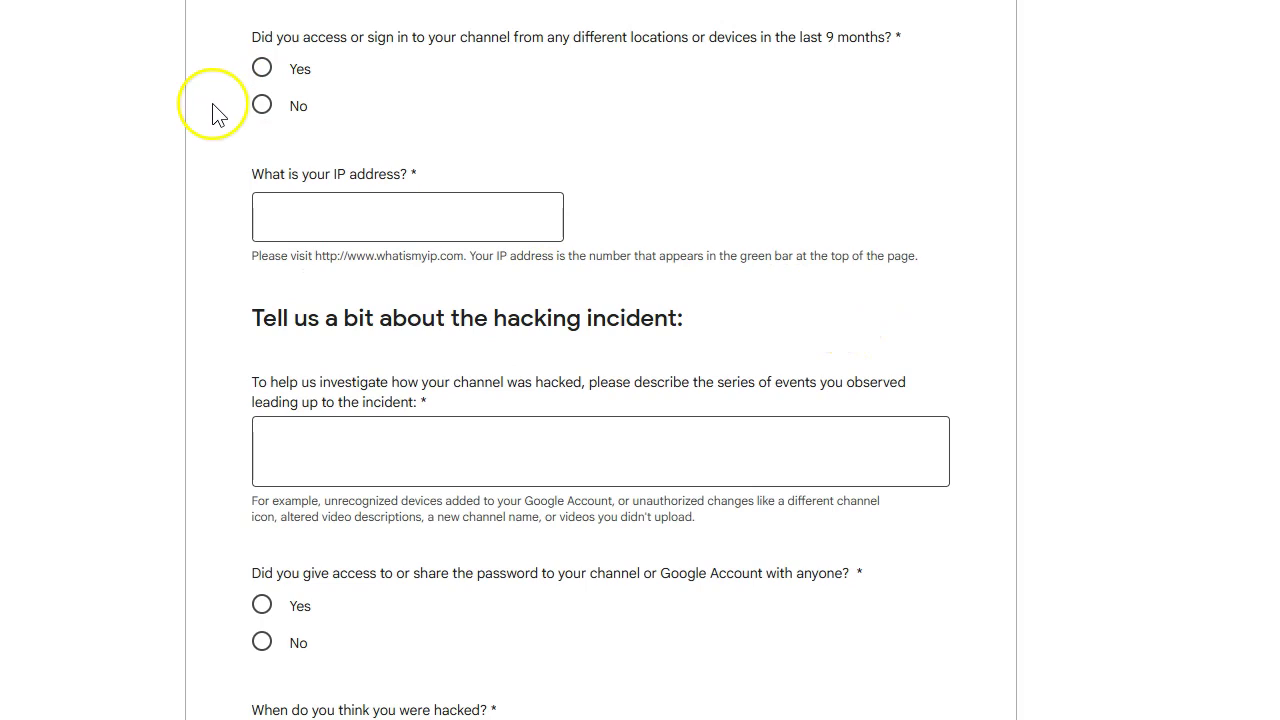
scroll(900, 215, down, 2)
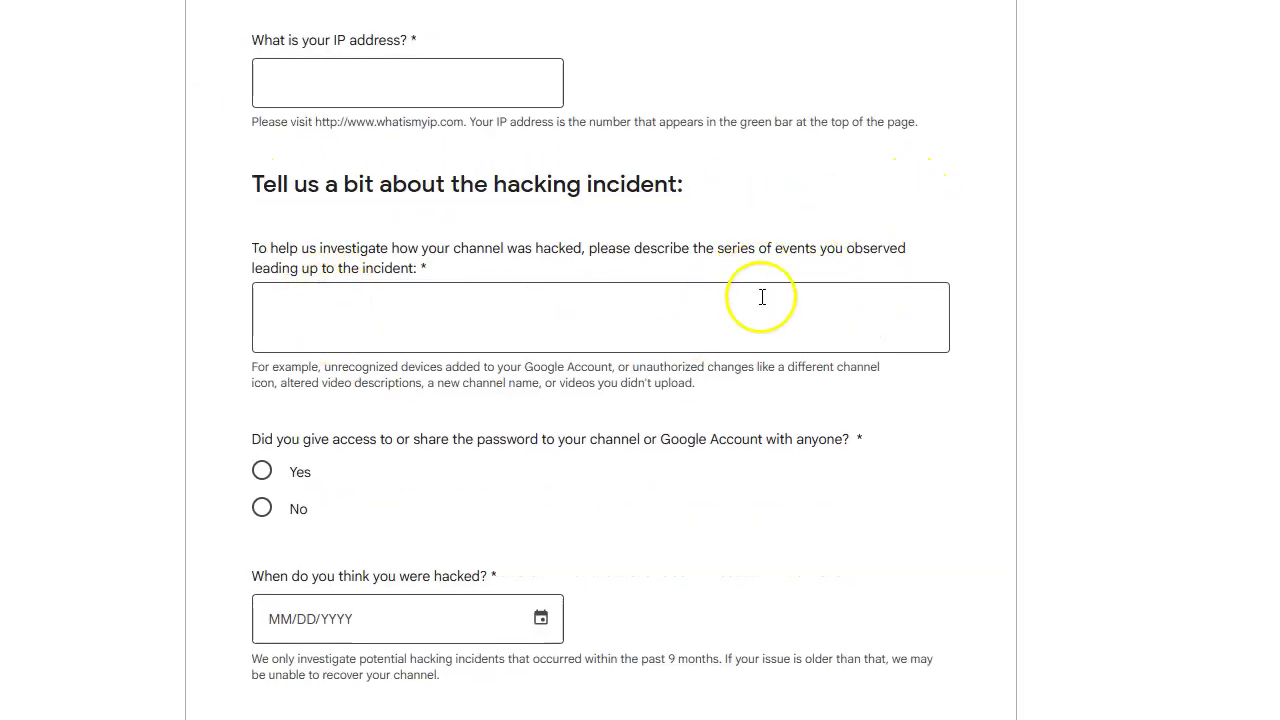
scroll(889, 294, down, 3)
scroll(874, 300, down, 3)
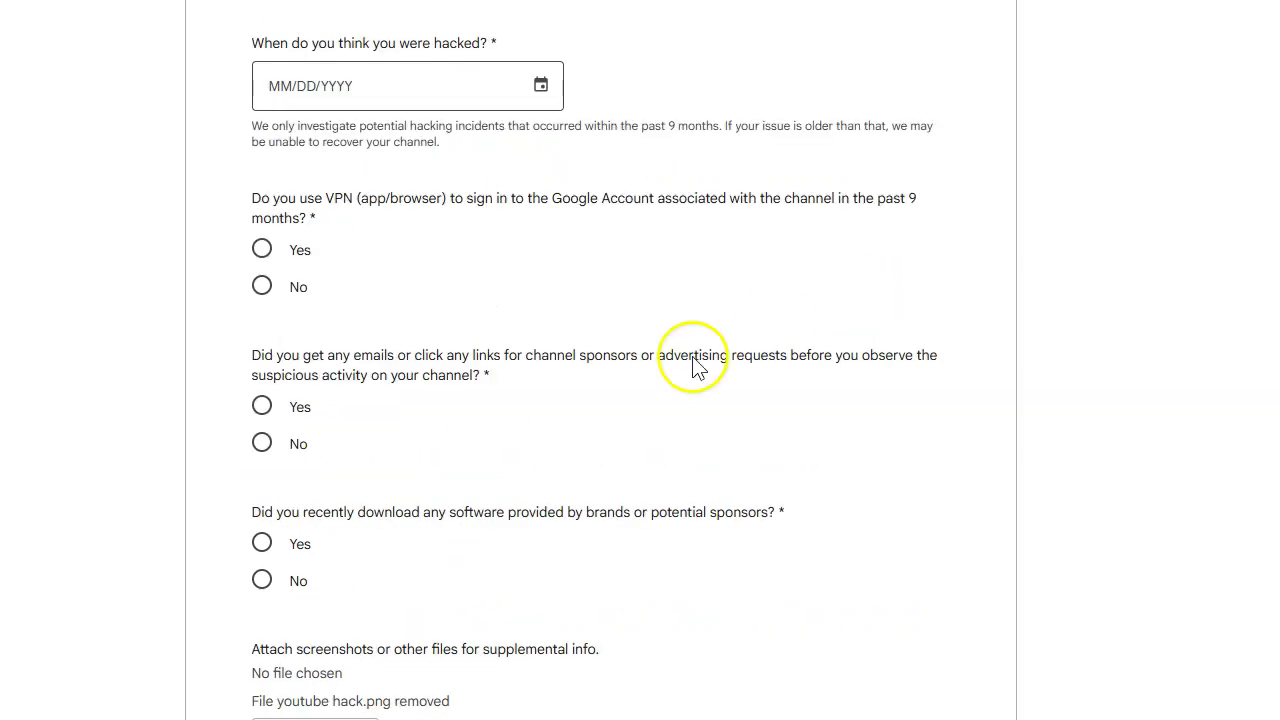
scroll(714, 357, up, 3)
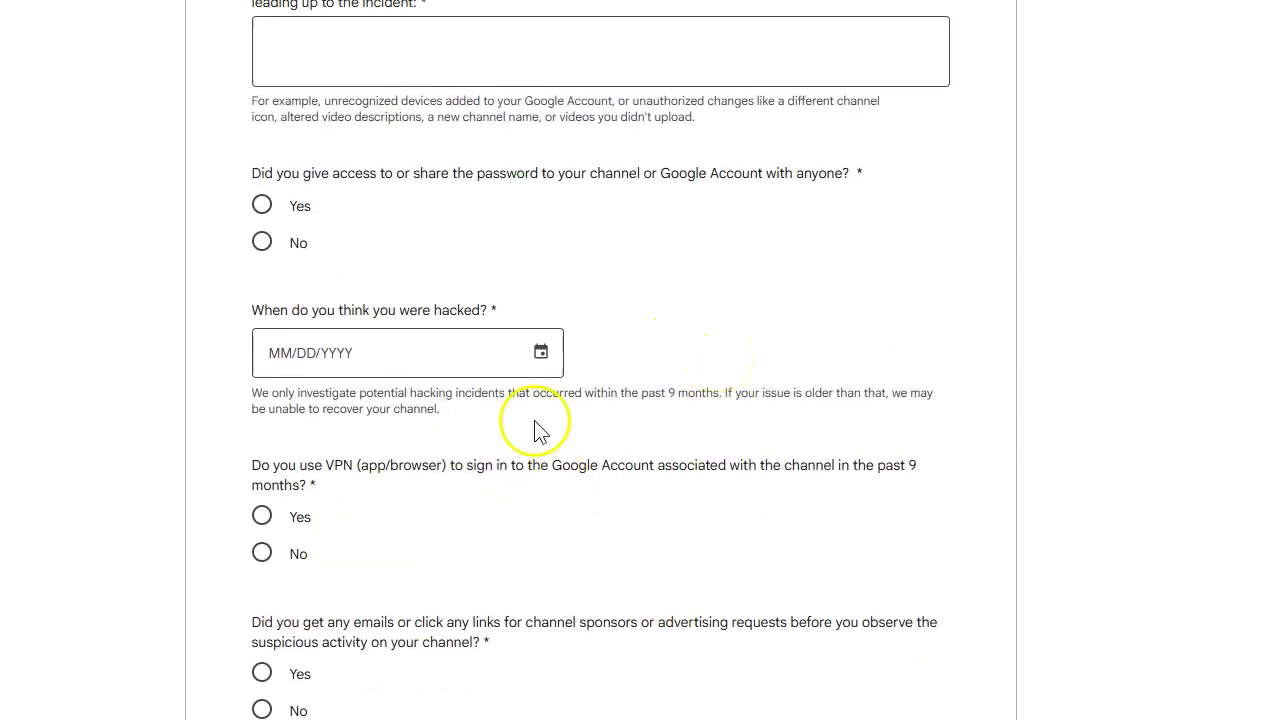
scroll(846, 400, down, 10)
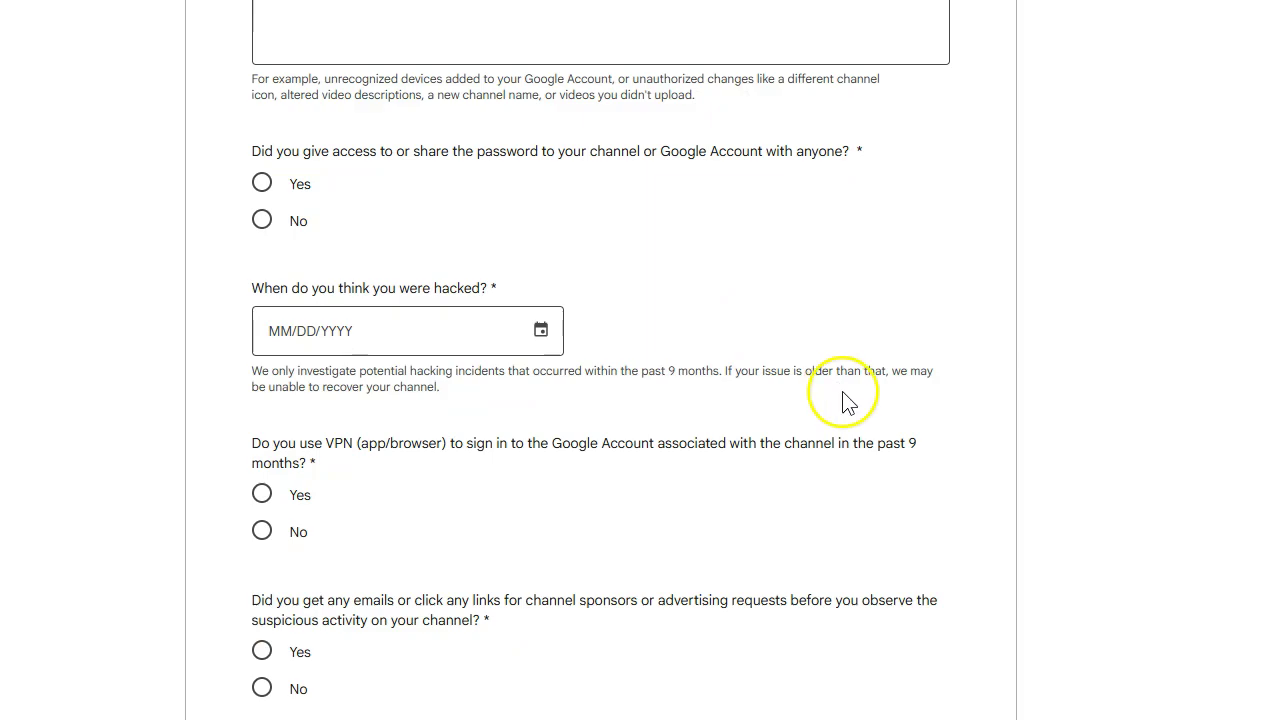
scroll(849, 414, up, 10)
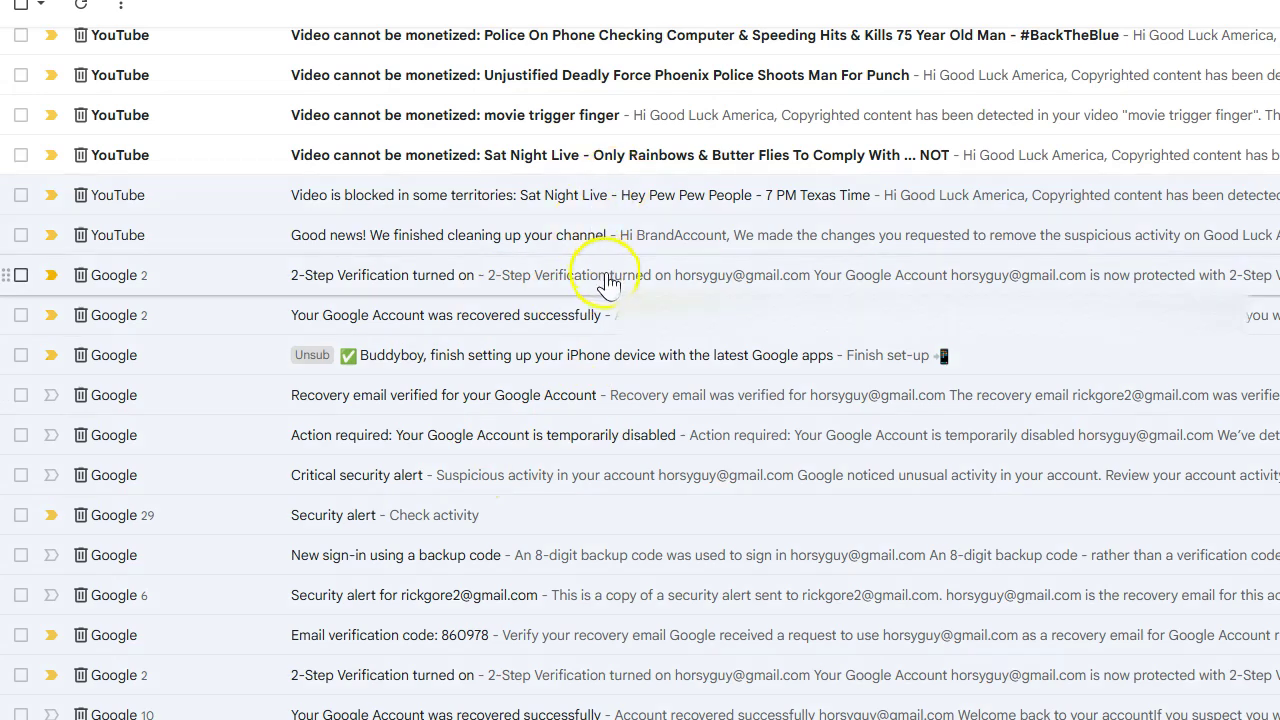
scroll(606, 280, down, 2)
scroll(608, 283, down, 6)
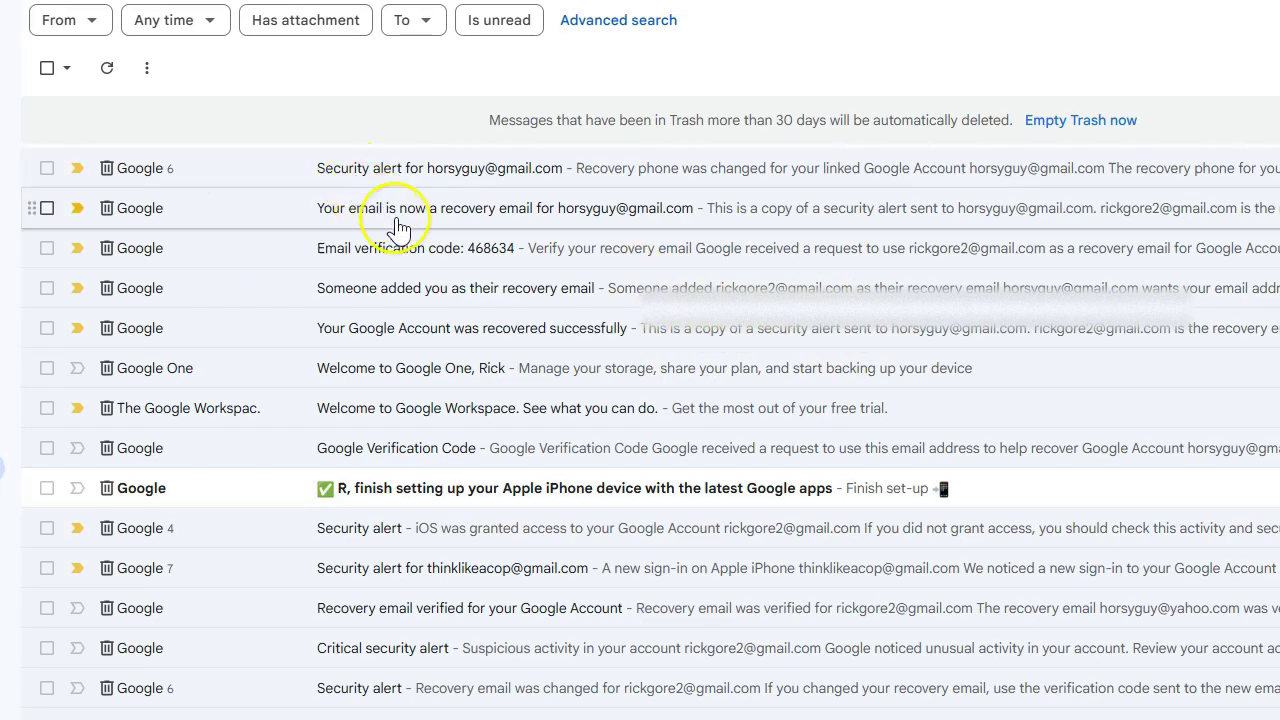
scroll(414, 243, down, 3)
scroll(495, 281, down, 2)
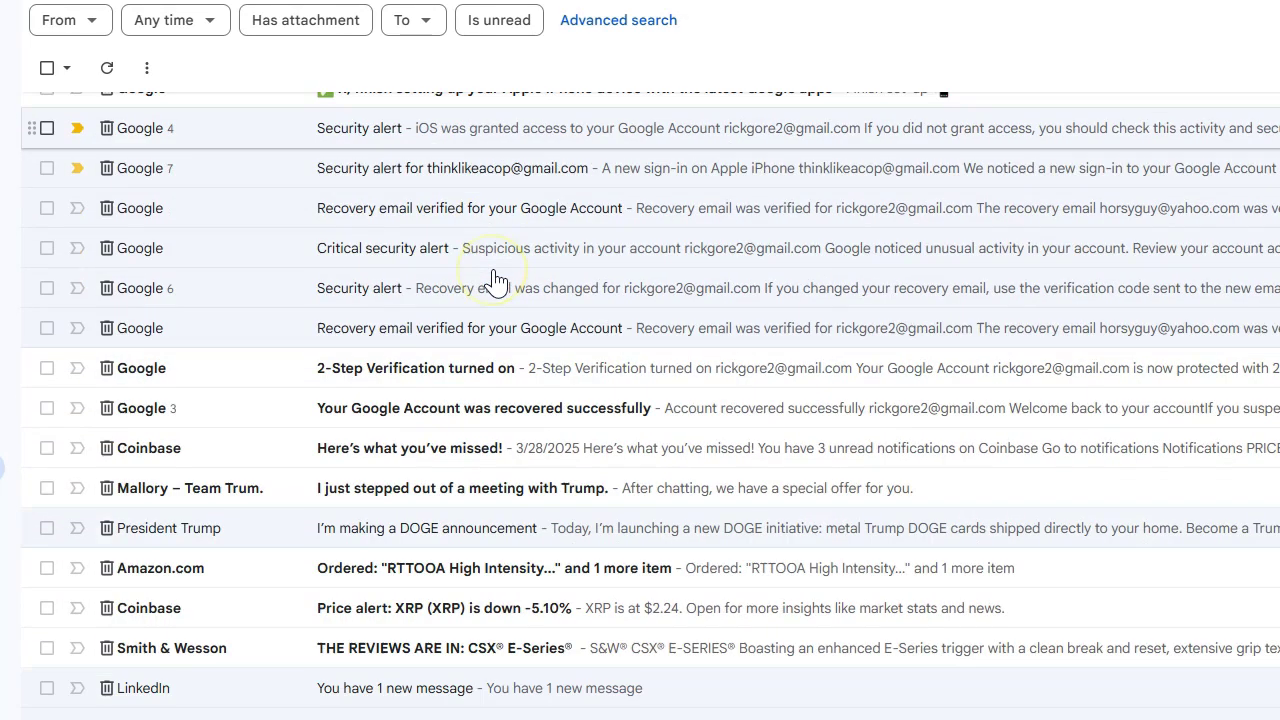
scroll(495, 281, down, 2)
scroll(505, 280, up, 8)
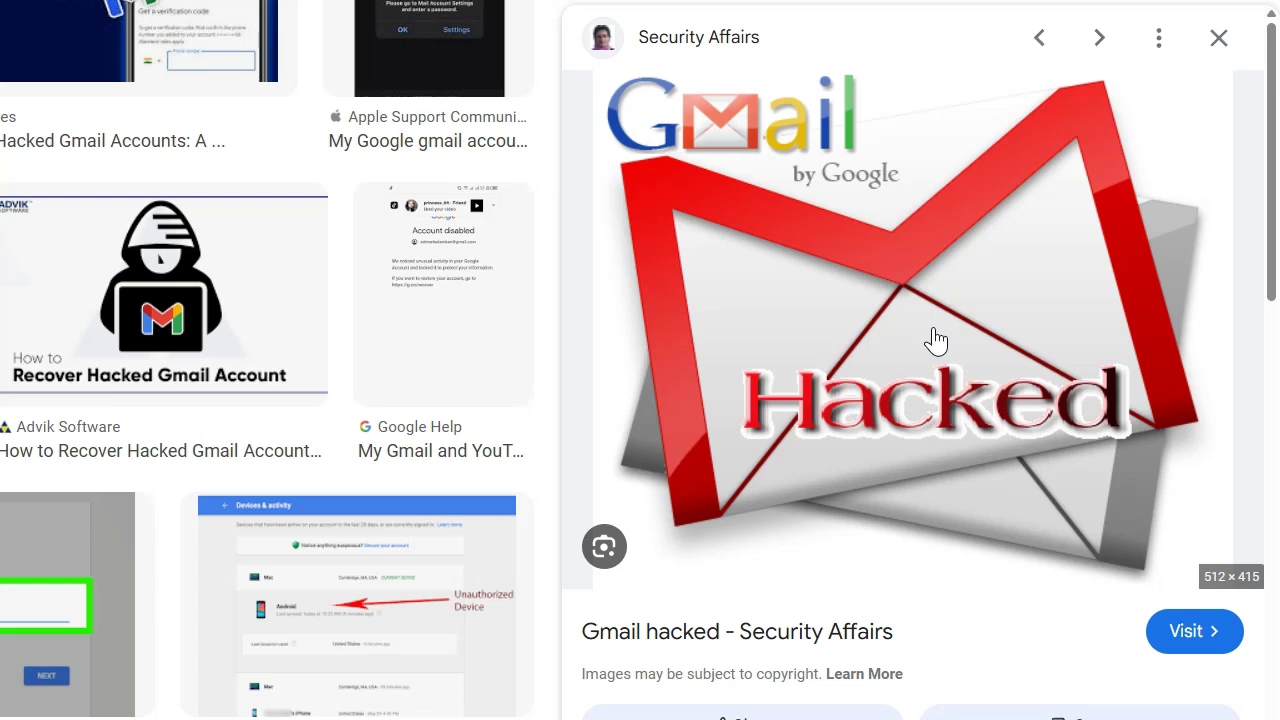
- Preview the 512 × 415 'Gmail hacked - Security Affairs' image in Google Images
click(1045, 316)
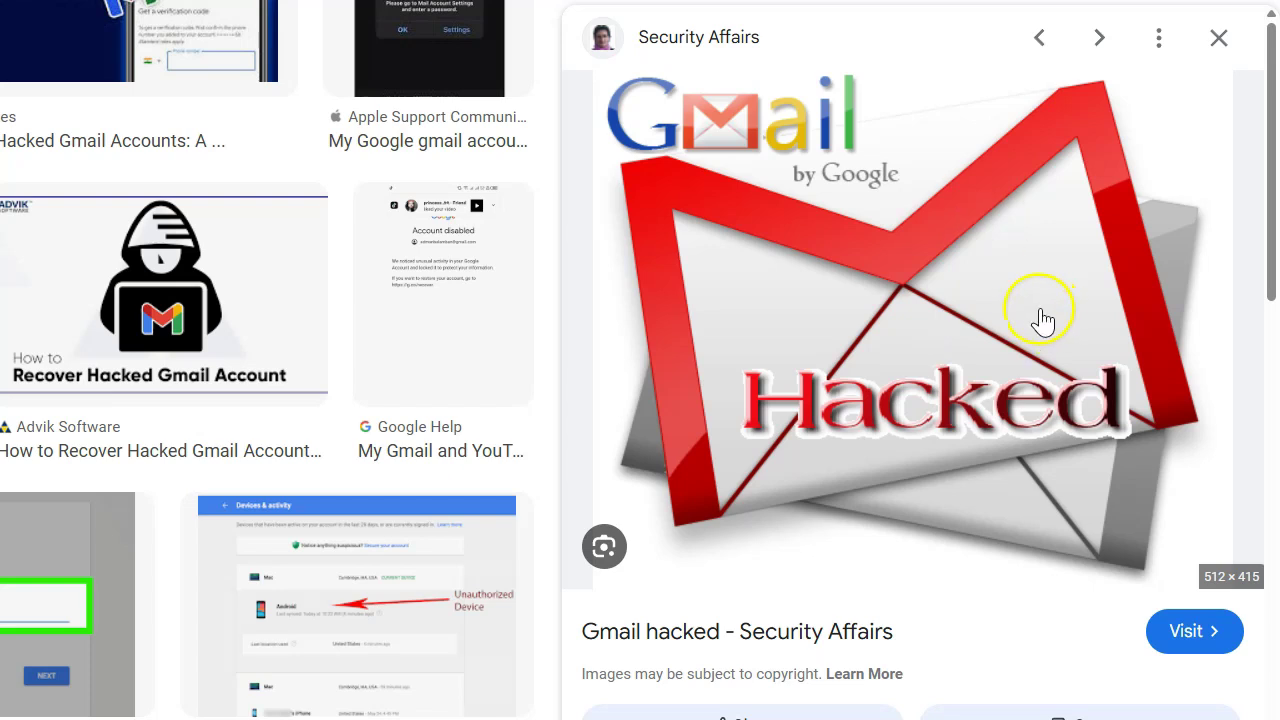